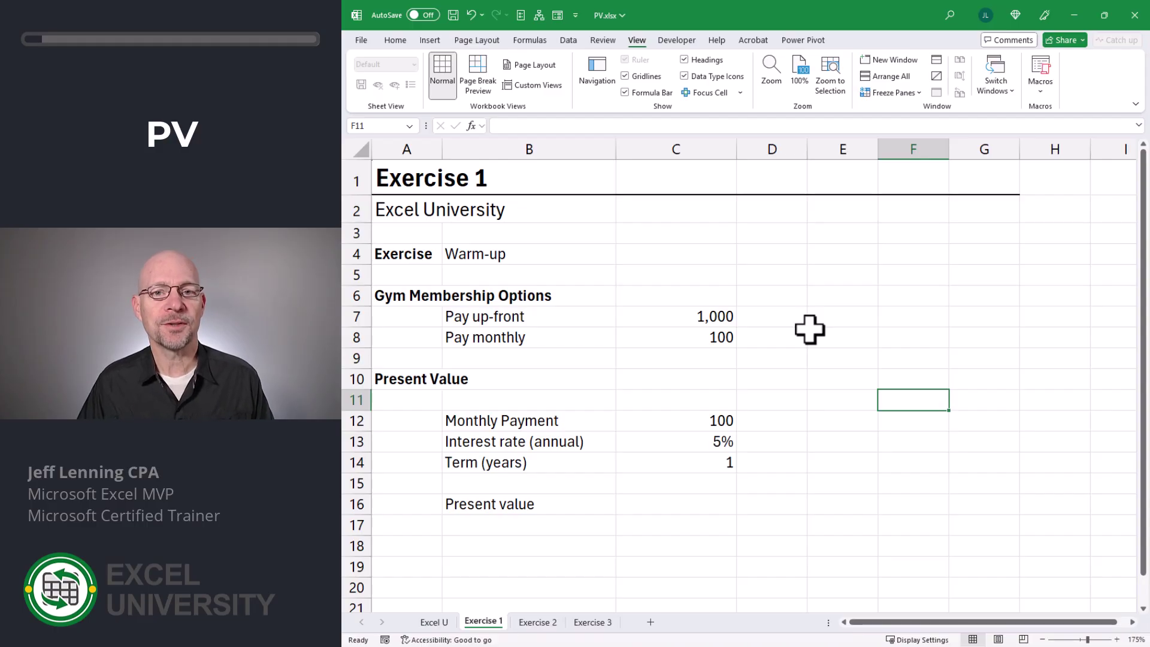
# Review the gym membership options: 100 per month versus 1,000 up front.
pyautogui.click(775, 316)
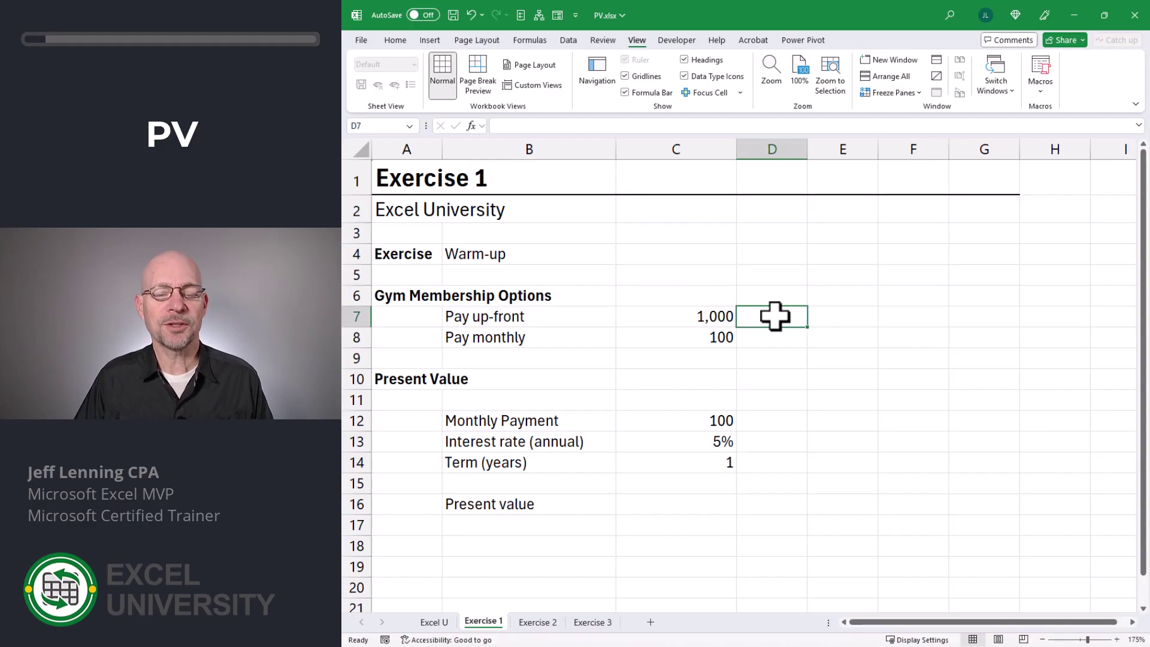
pyautogui.press('Left')
pyautogui.press('Down')
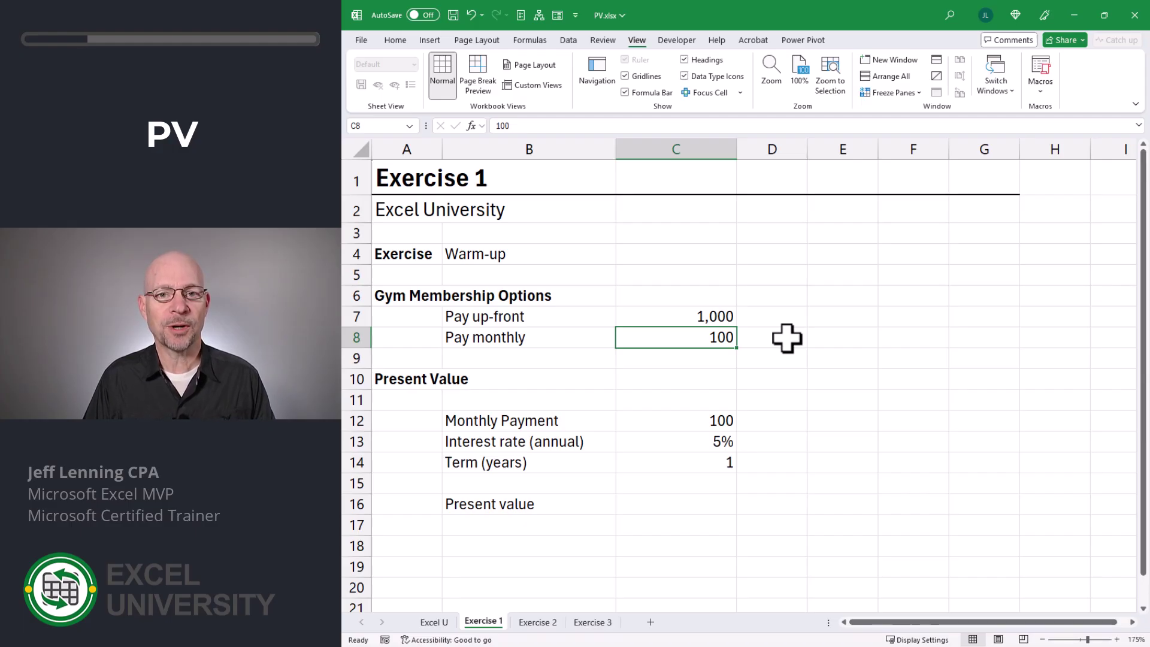
pyautogui.press('Up')
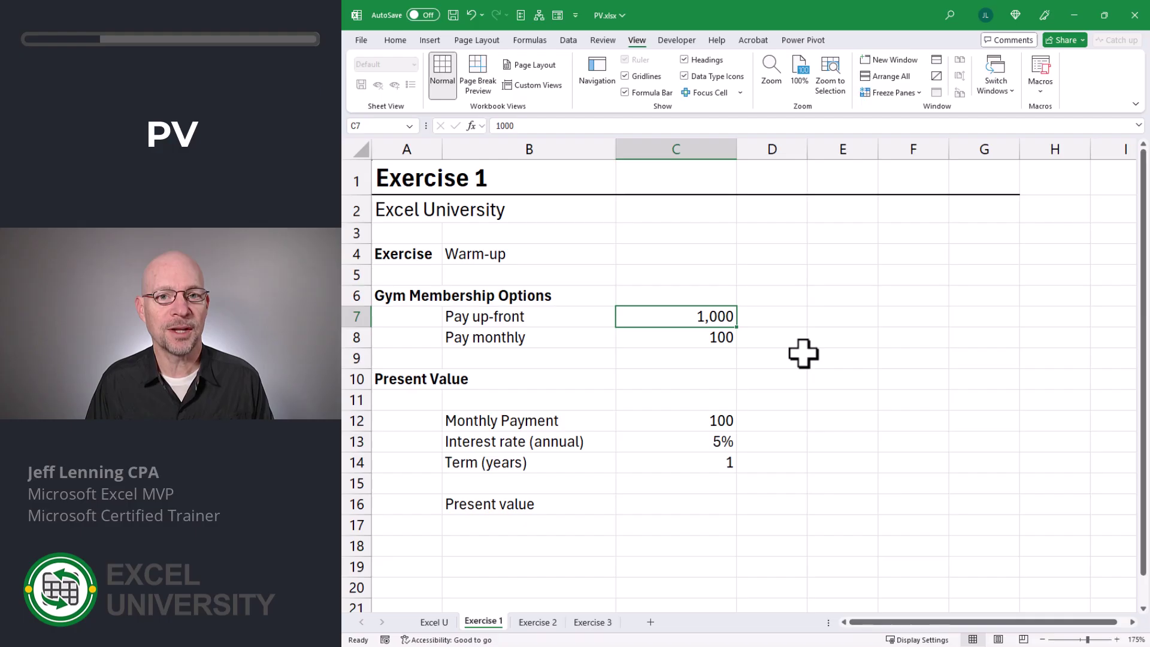
# Enter =PV(C13/12,C14*12,C12) in C16, returning ($1,168.12).
pyautogui.press('Down')
pyautogui.press('Down')
pyautogui.press('Down')
pyautogui.press('Down')
pyautogui.press('Down')
pyautogui.press('Down')
pyautogui.press('Down')
pyautogui.press('Down')
pyautogui.press('Down')
pyautogui.write('=pv')
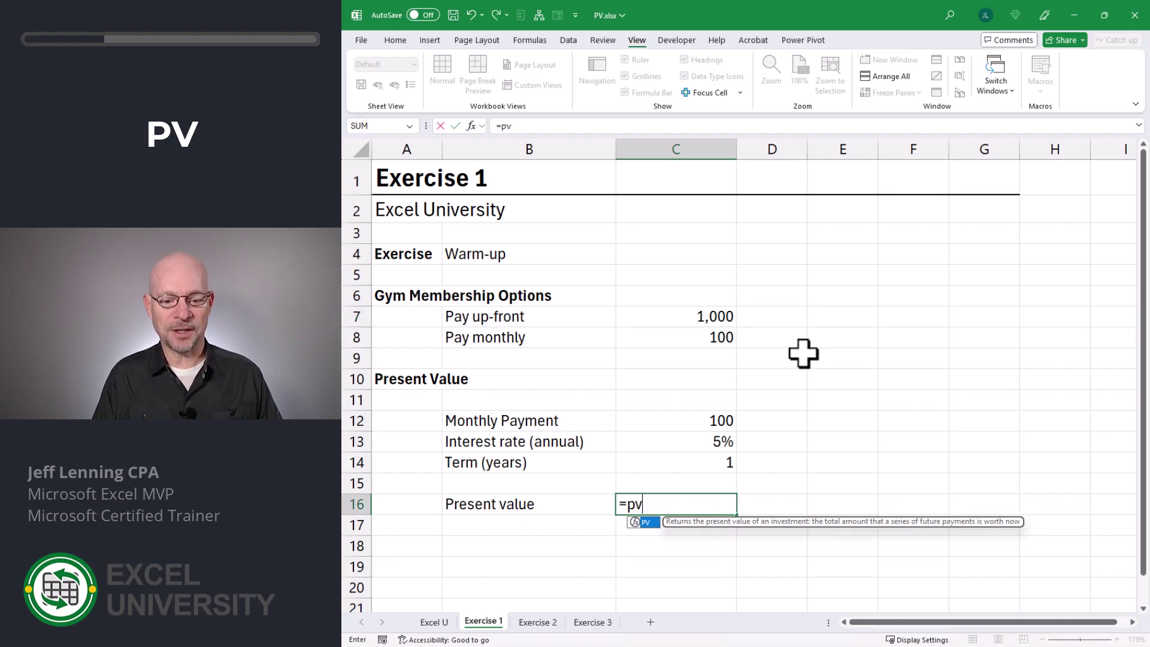
pyautogui.press('Tab')
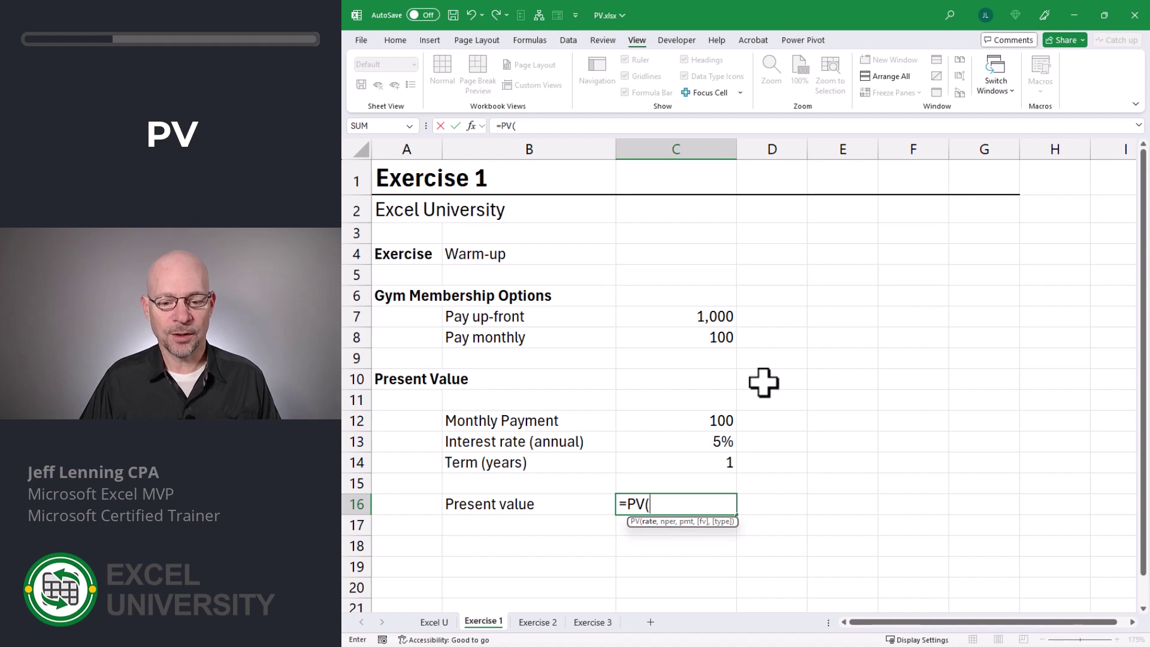
pyautogui.click(710, 441)
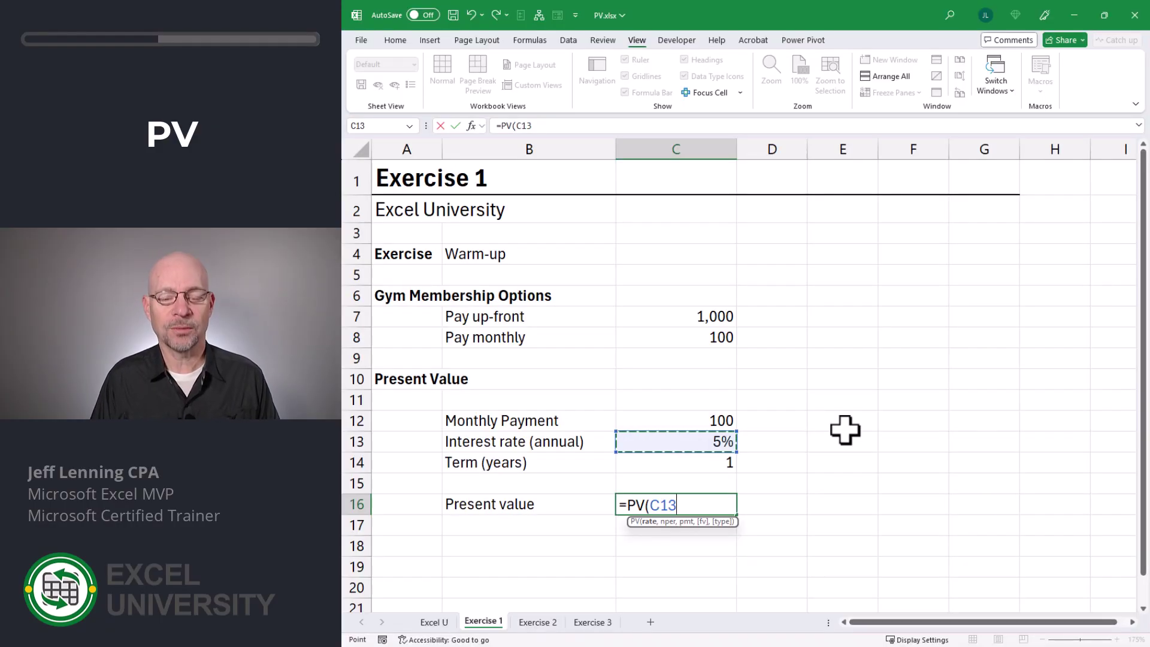
pyautogui.write('/12')
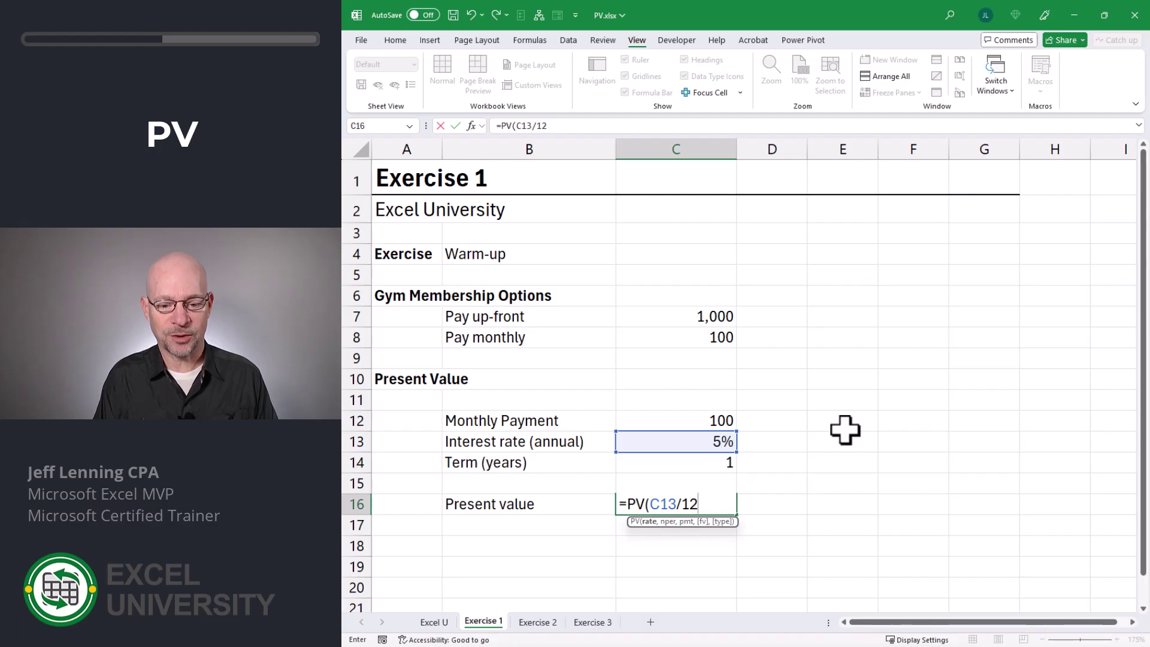
pyautogui.write(',')
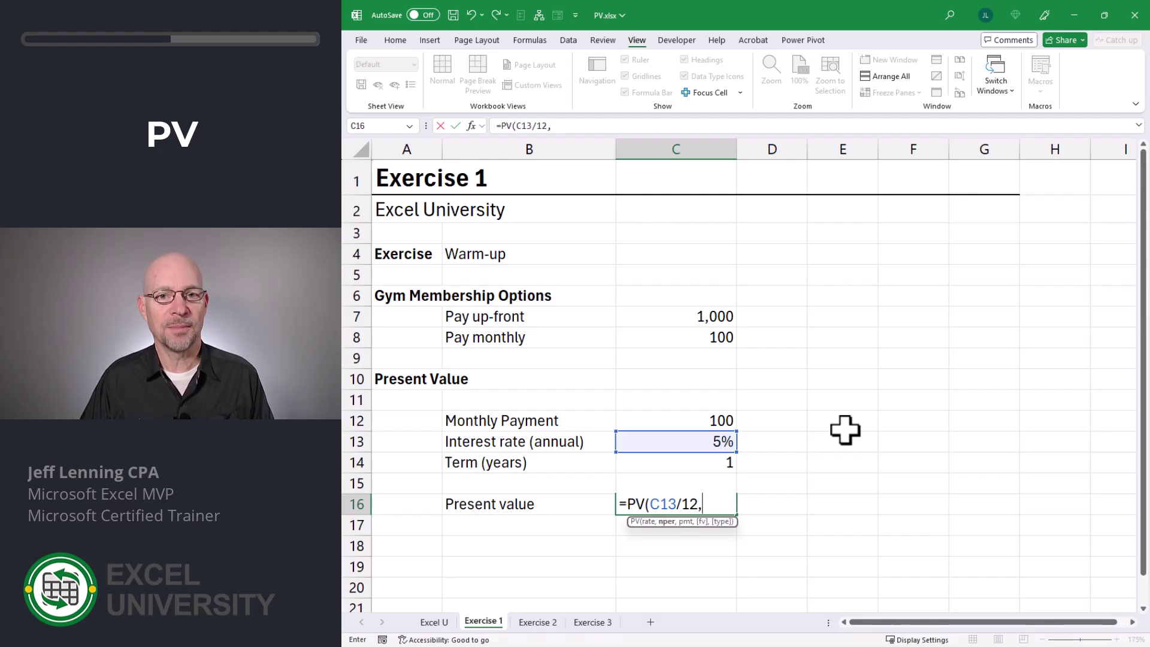
pyautogui.click(694, 462)
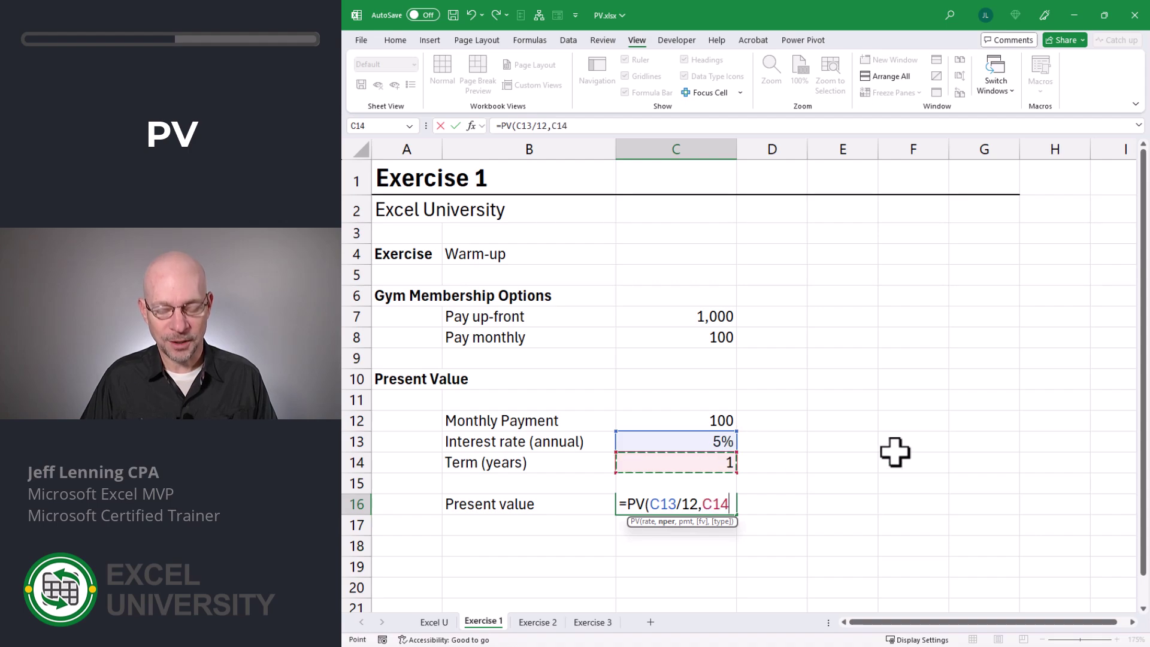
pyautogui.write('*12')
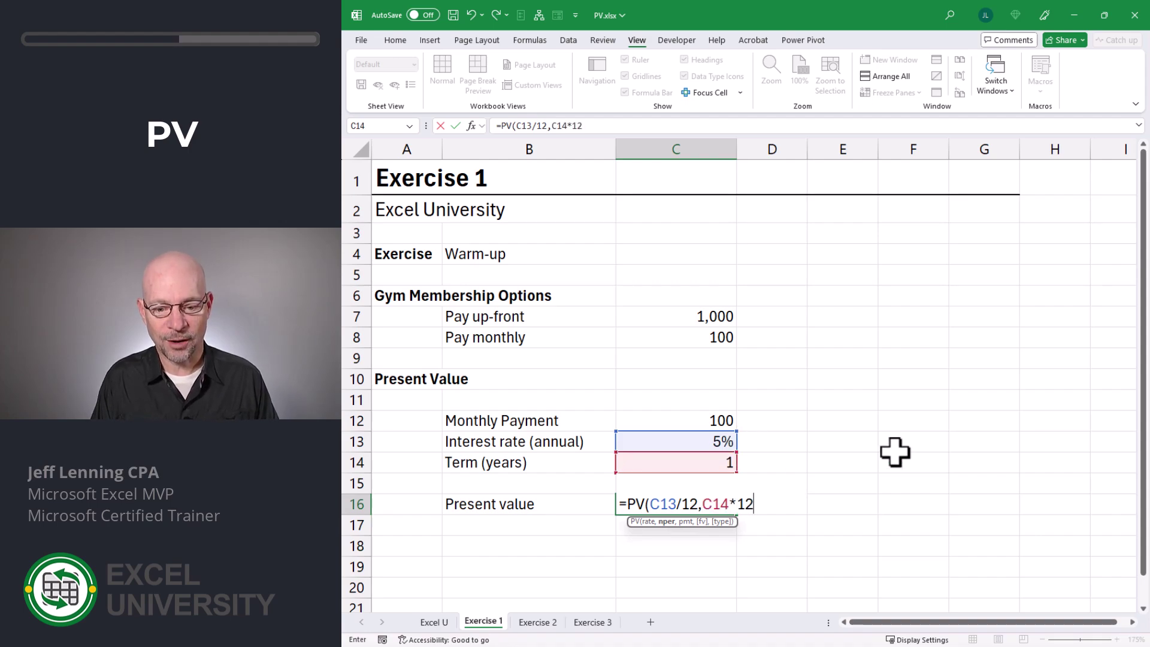
pyautogui.write(',')
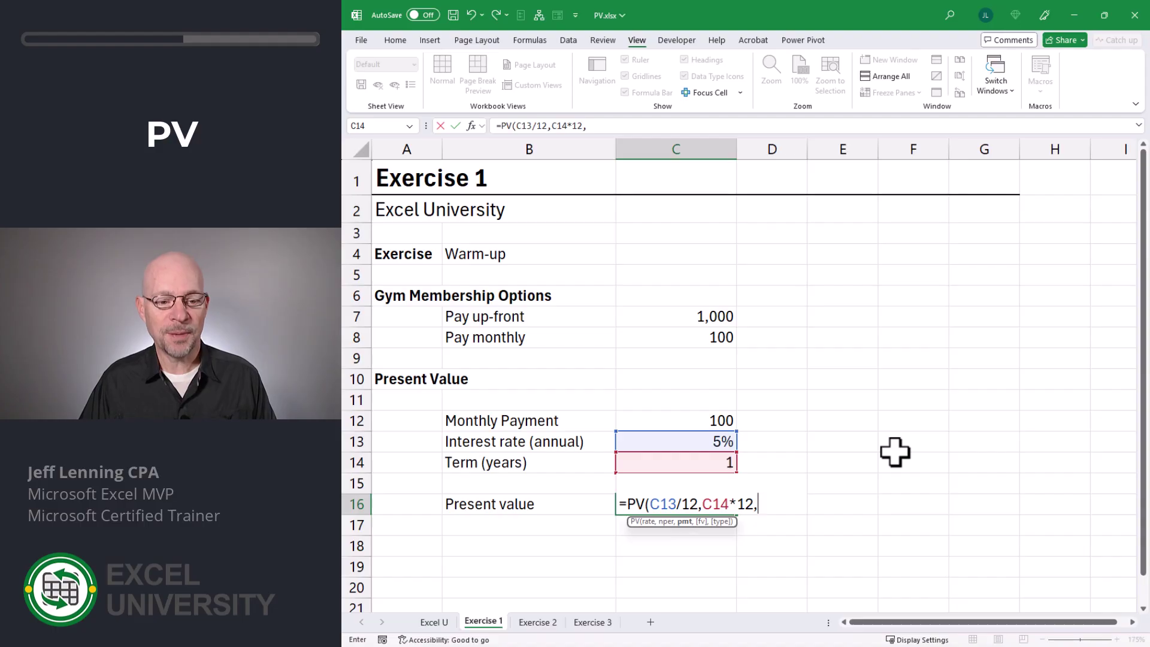
pyautogui.click(697, 426)
pyautogui.write(')')
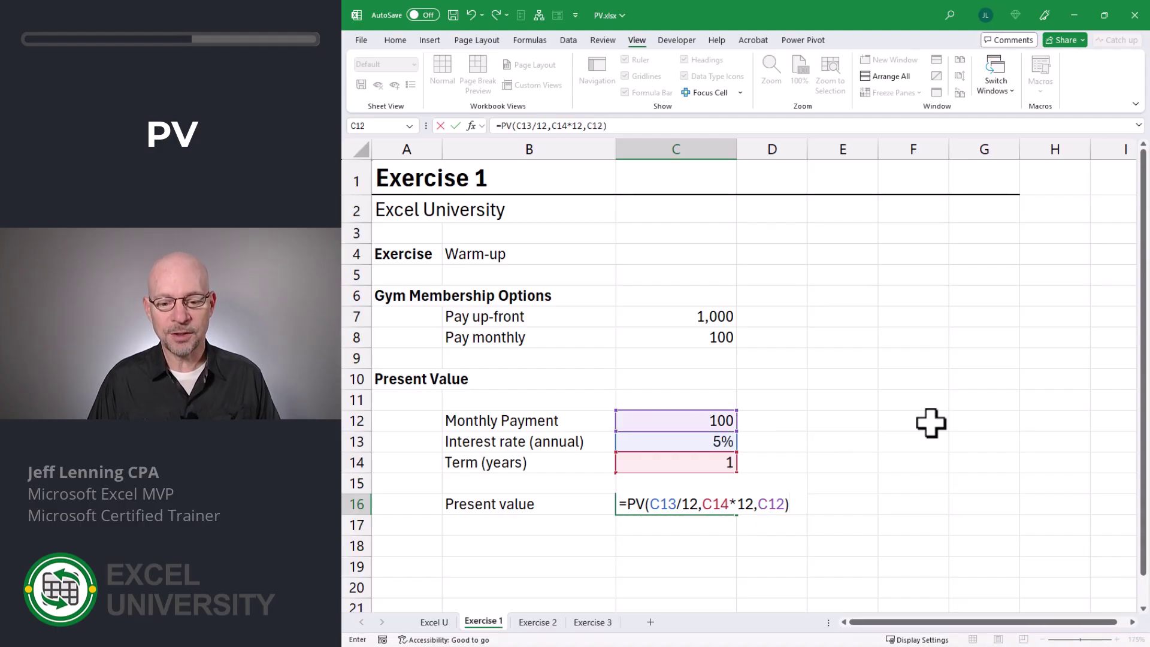
pyautogui.press('Return')
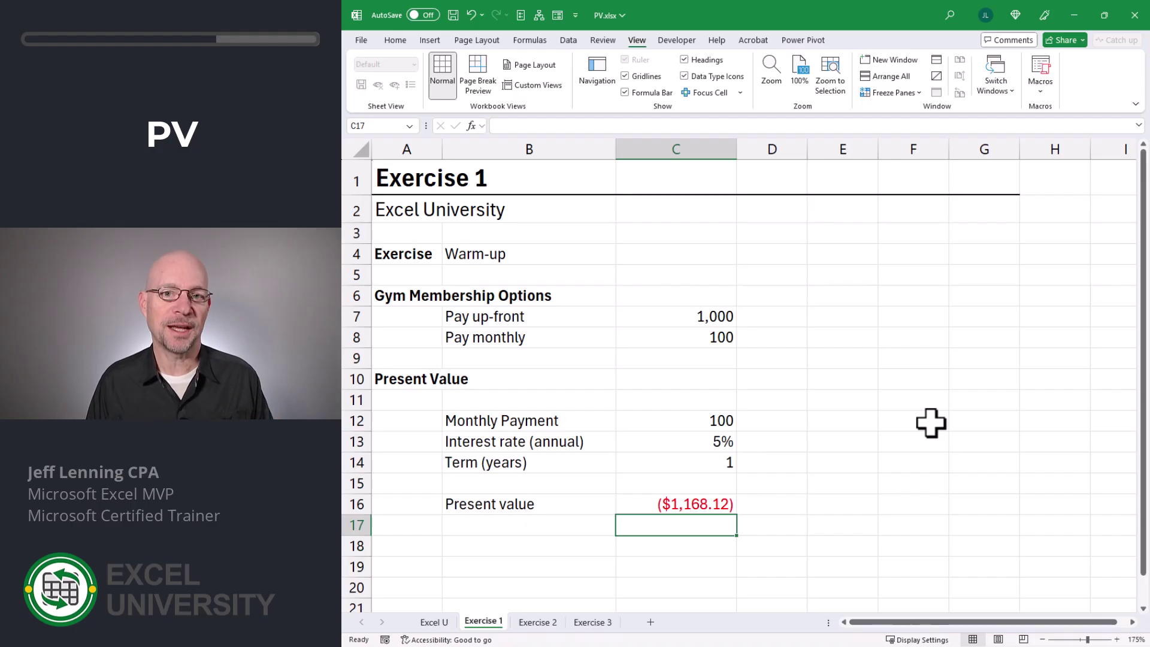
pyautogui.click(702, 442)
pyautogui.write('0')
pyautogui.press('Return')
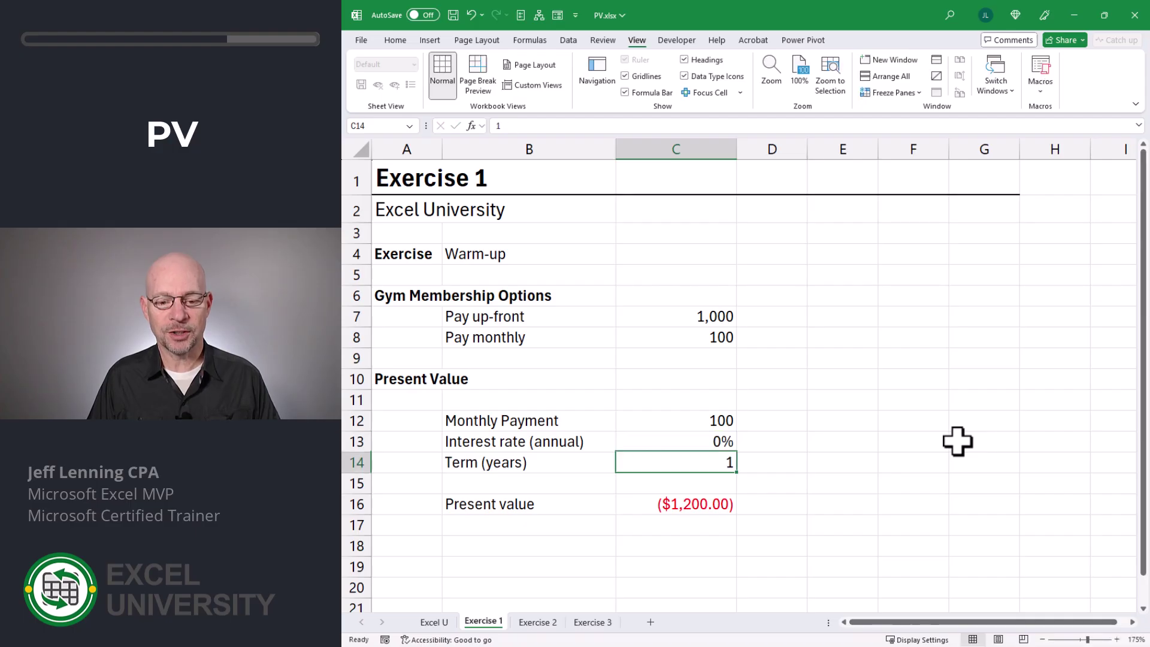
pyautogui.click(712, 508)
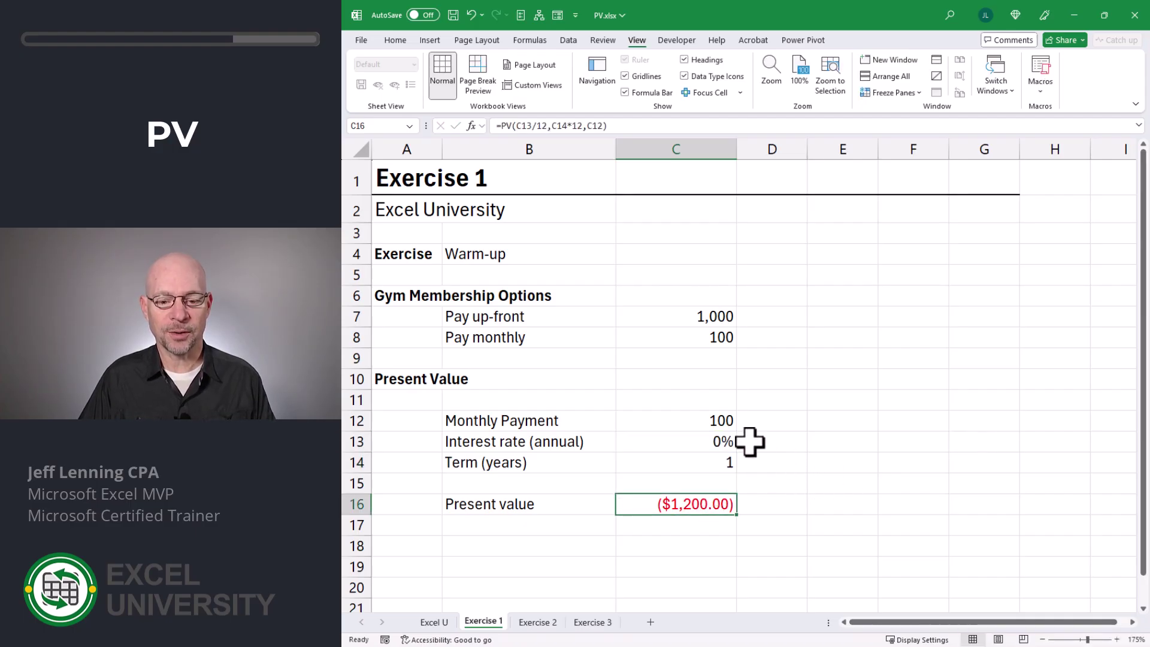
pyautogui.click(714, 424)
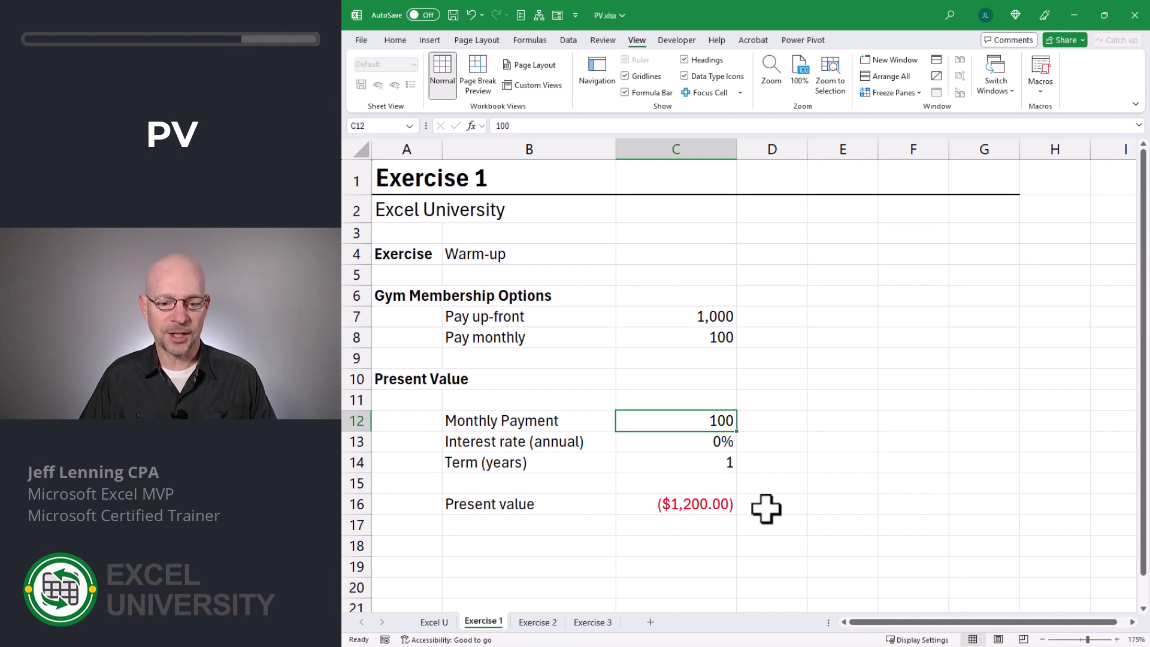
pyautogui.press('Down')
pyautogui.write('5')
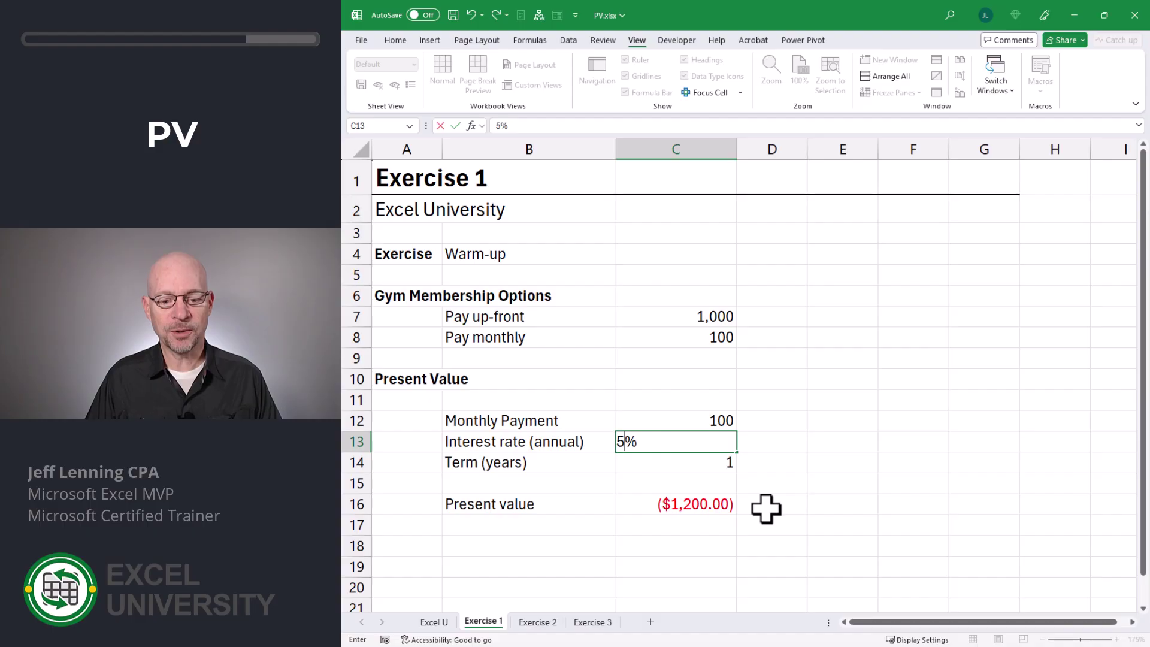
pyautogui.press('Return')
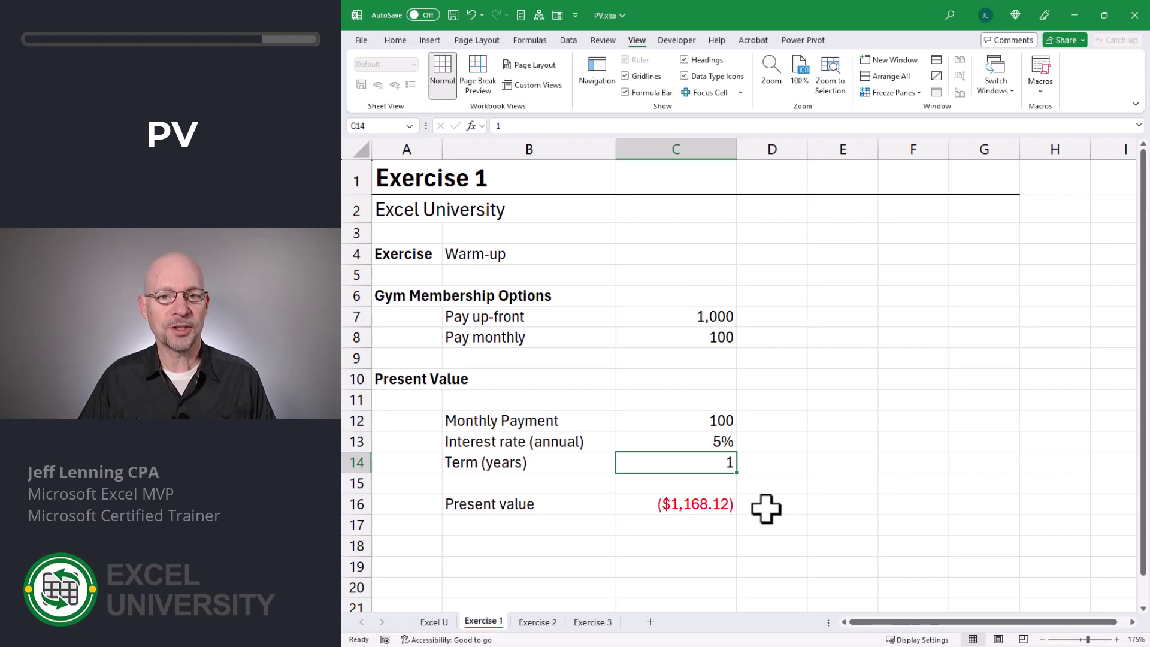
pyautogui.click(727, 314)
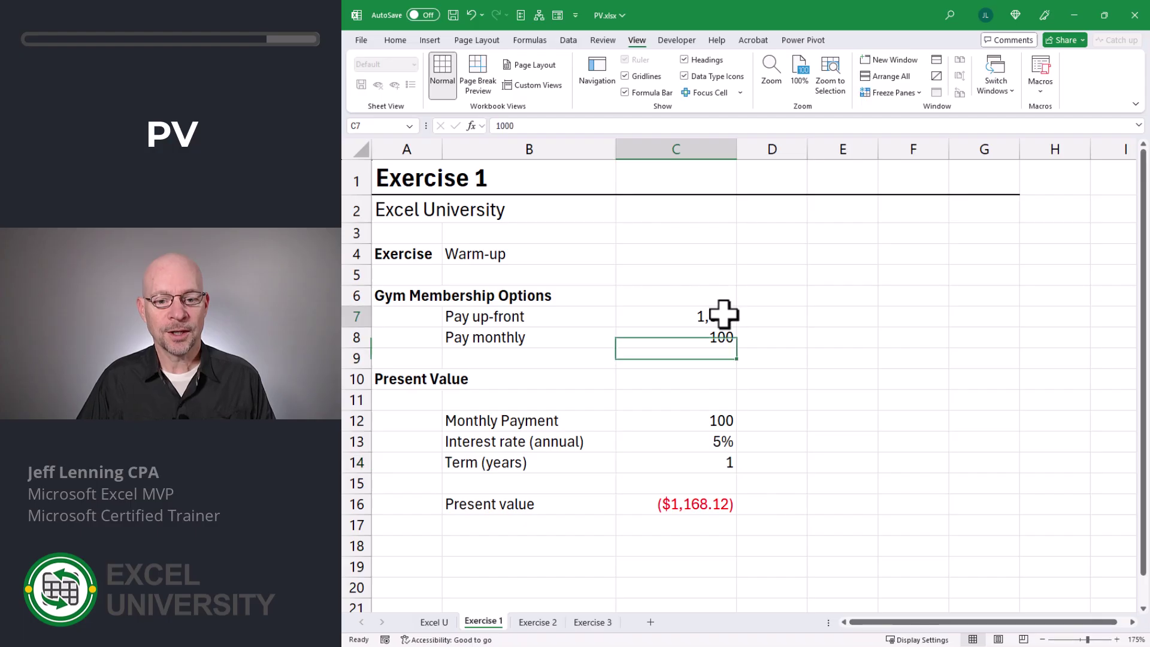
pyautogui.click(705, 501)
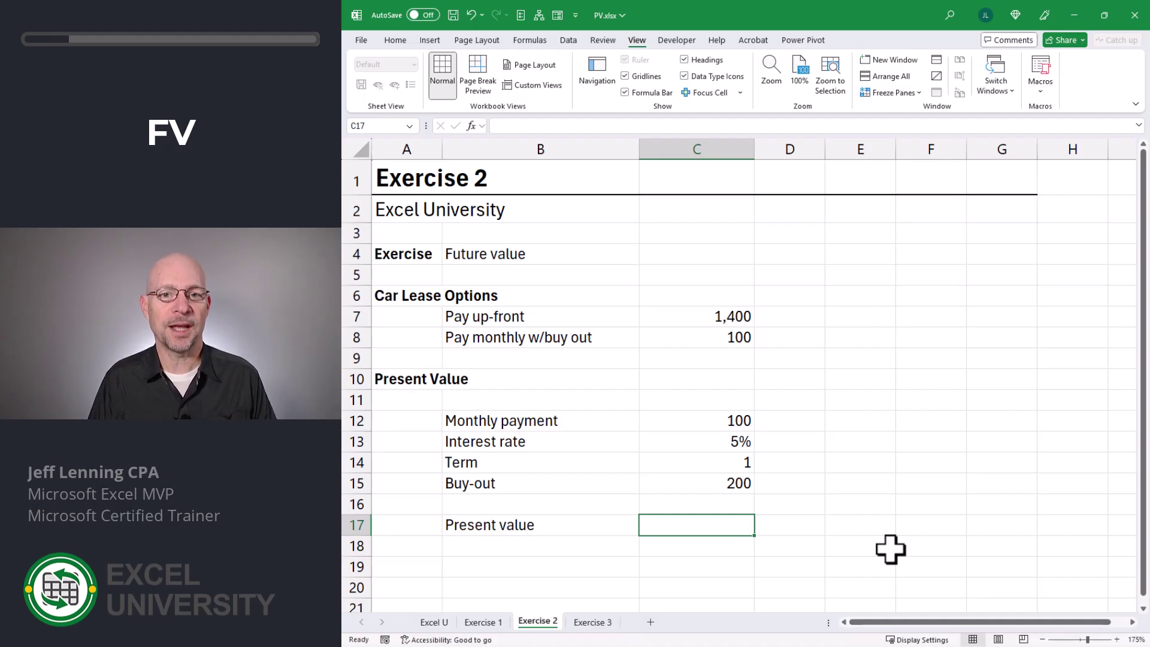
# Check the car lease inputs (100 payment, 5%, 1 year, 200 buy-out) and move to C17.
pyautogui.click(724, 423)
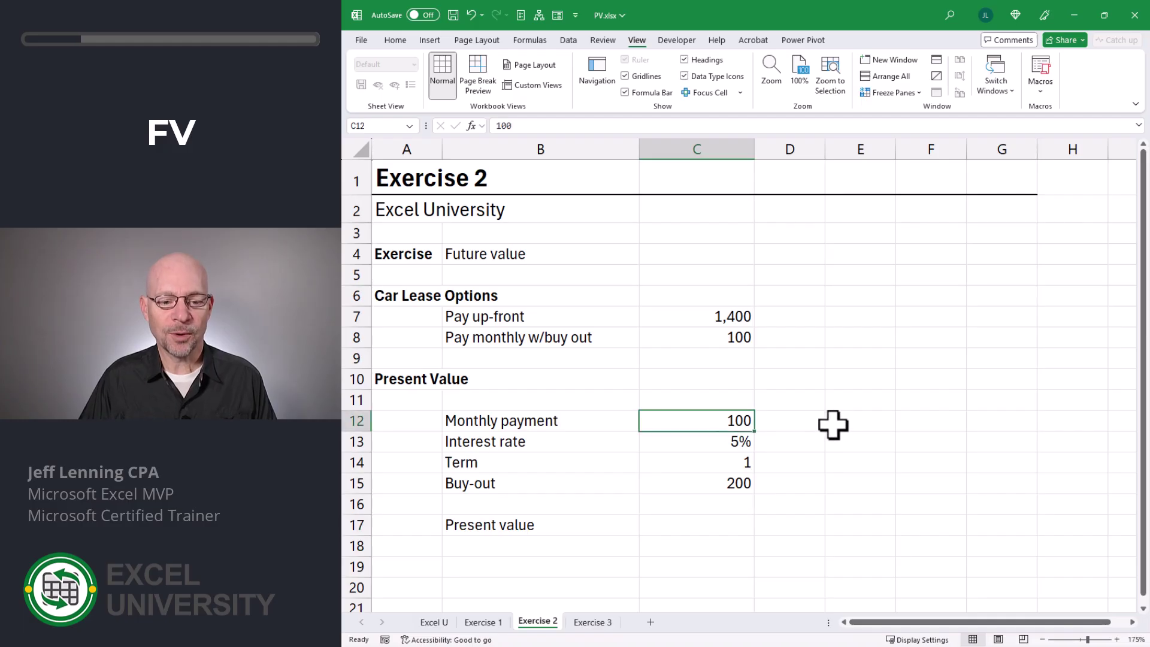
pyautogui.click(695, 442)
pyautogui.click(694, 462)
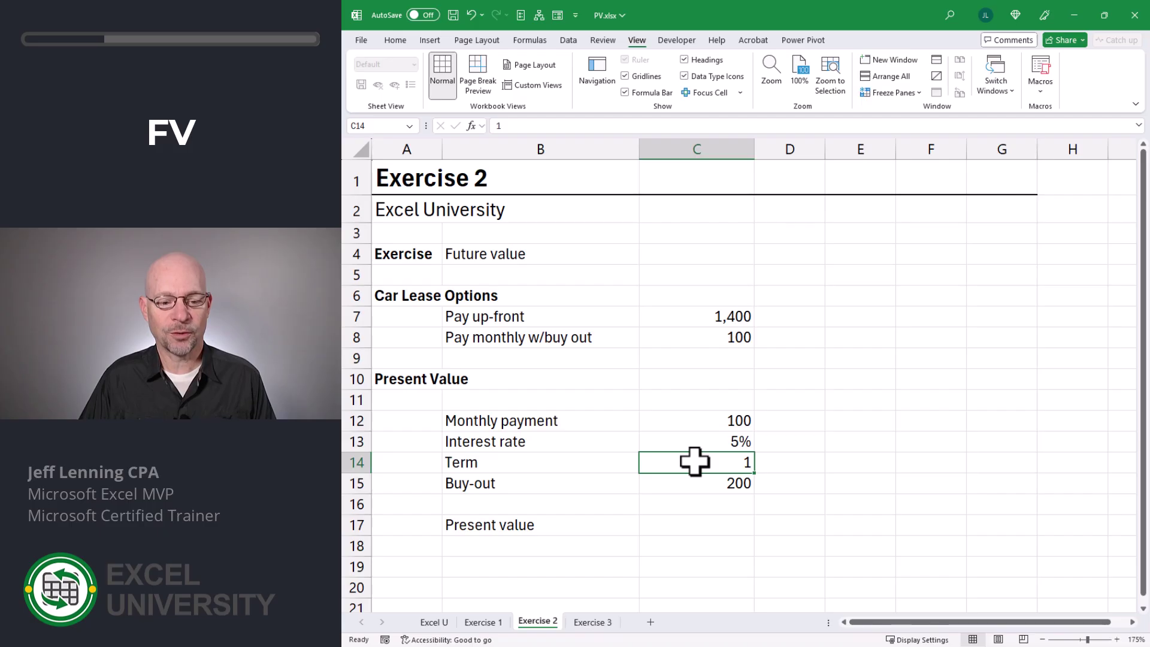
pyautogui.click(695, 482)
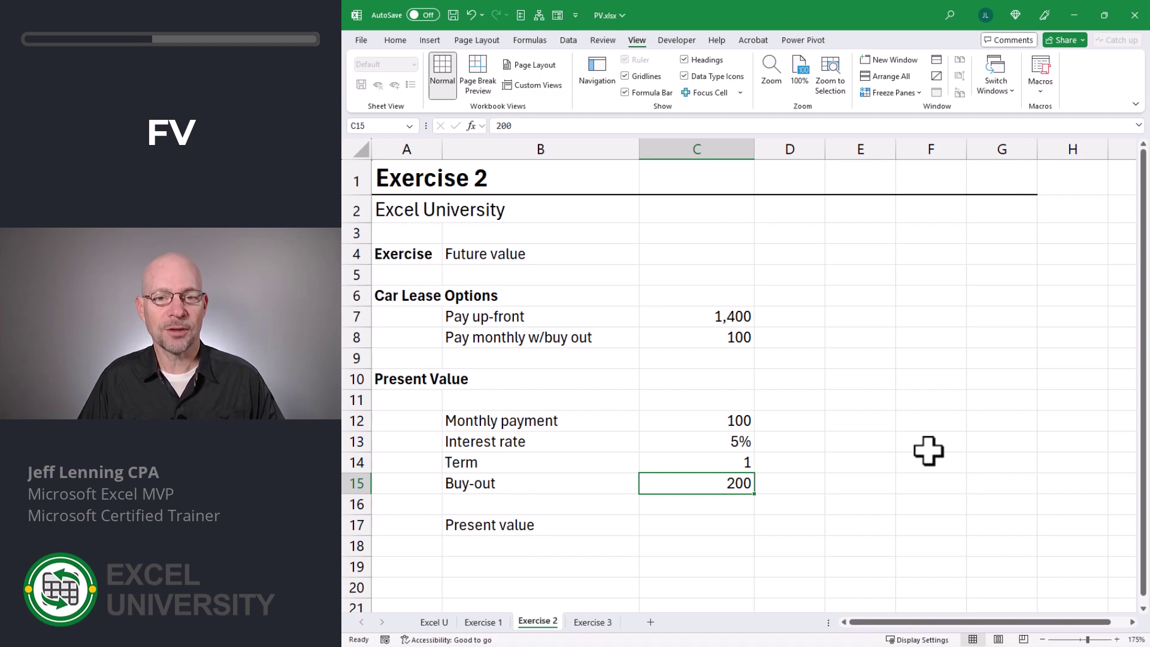
pyautogui.press('Down')
pyautogui.press('Down')
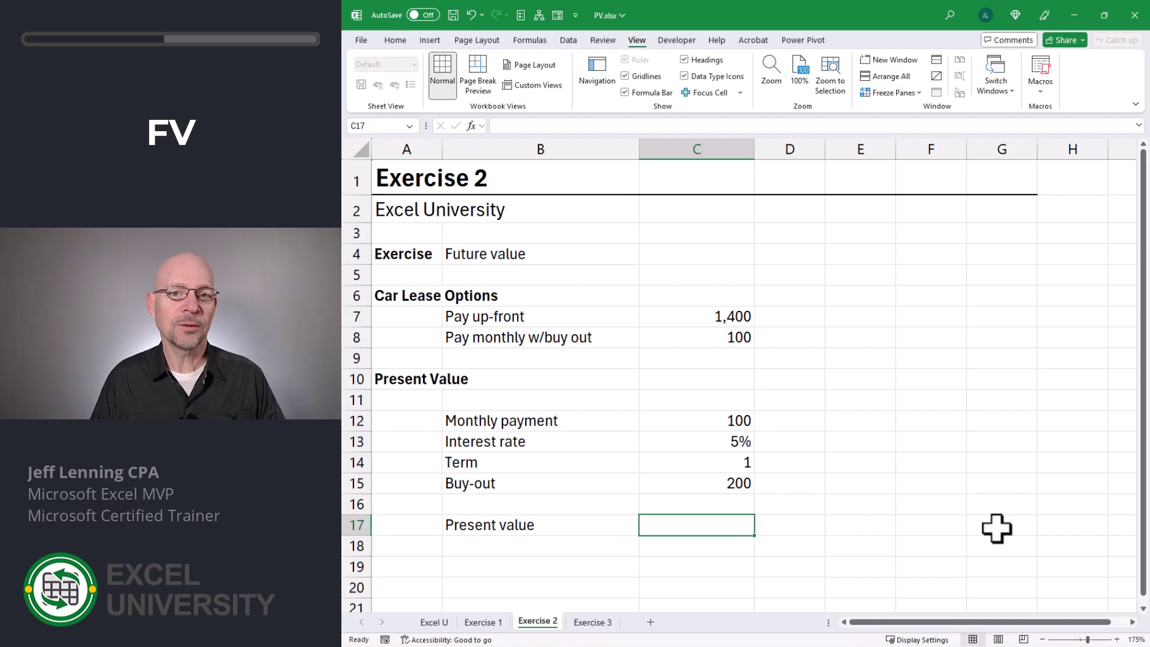
# Enter =PV(C13/12,C14*12,C12,C15) in C17 so the 200 buy-out is included.
pyautogui.write('=pv')
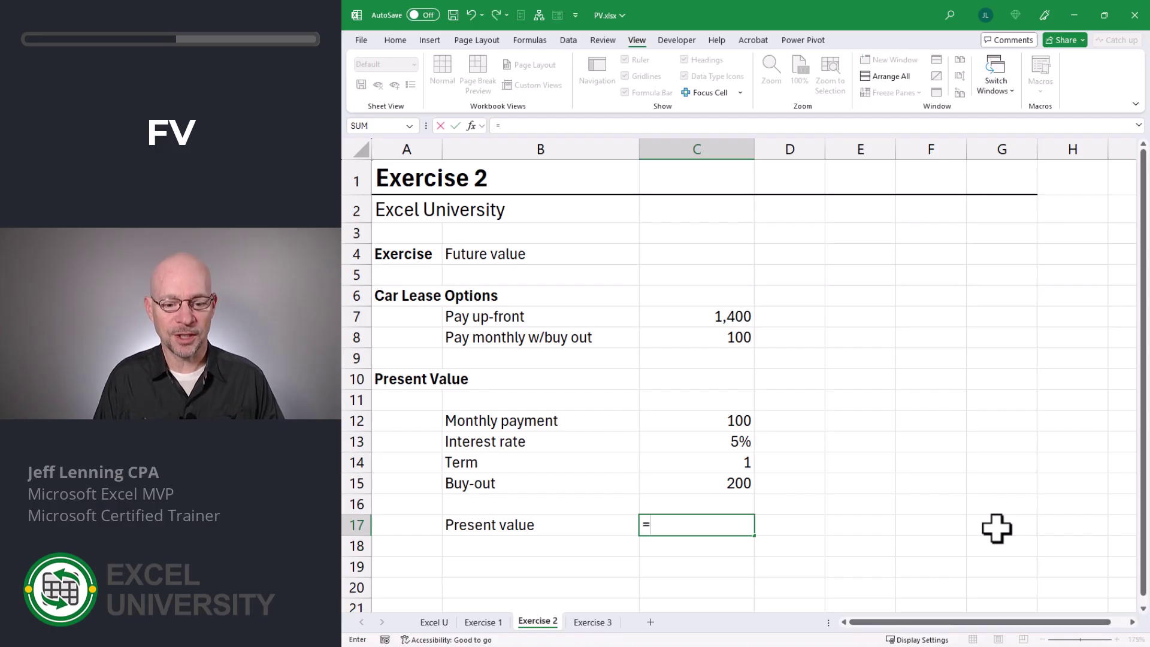
pyautogui.press('Tab')
pyautogui.press('Up')
pyautogui.press('Up')
pyautogui.press('Up')
pyautogui.press('Up')
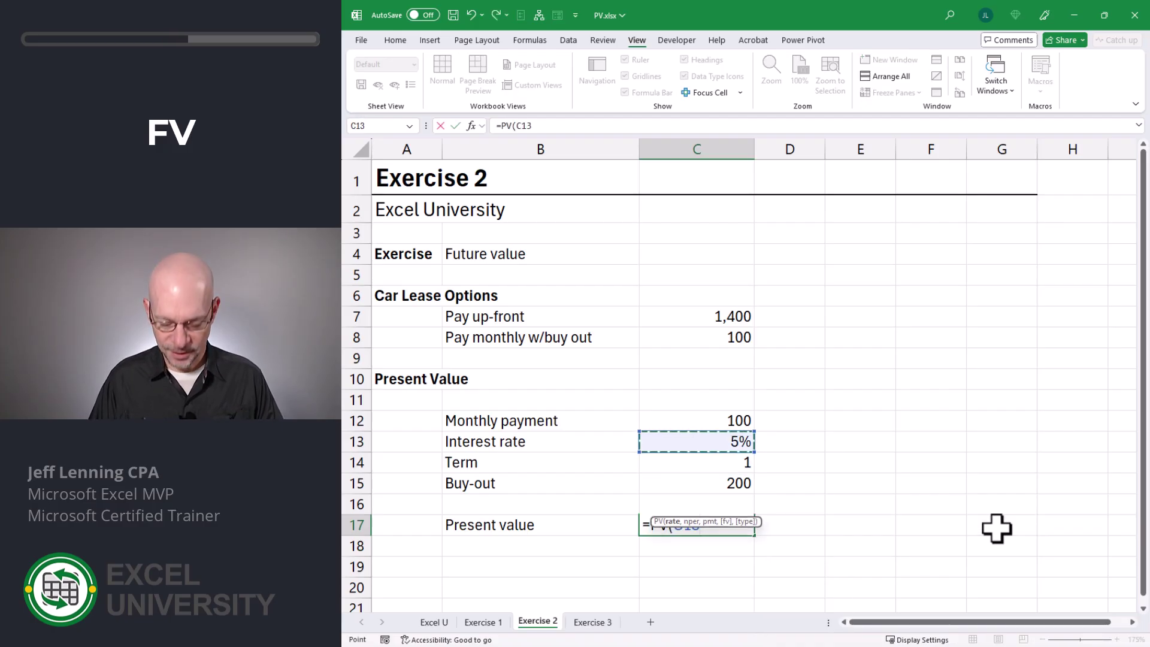
pyautogui.write('/12,')
pyautogui.press('Up')
pyautogui.press('Up')
pyautogui.press('Up')
pyautogui.write('*')
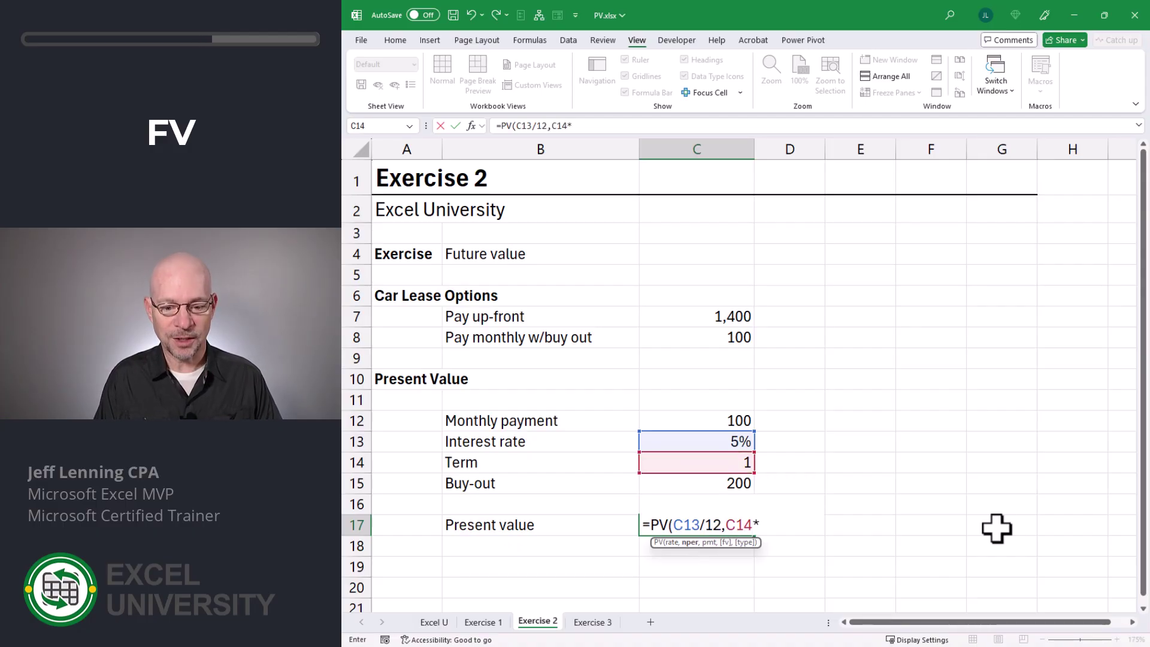
pyautogui.write('12,')
pyautogui.press('Up')
pyautogui.press('Up')
pyautogui.press('Up')
pyautogui.press('Up')
pyautogui.press('Up')
pyautogui.write(',')
pyautogui.press('Up')
pyautogui.press('Up')
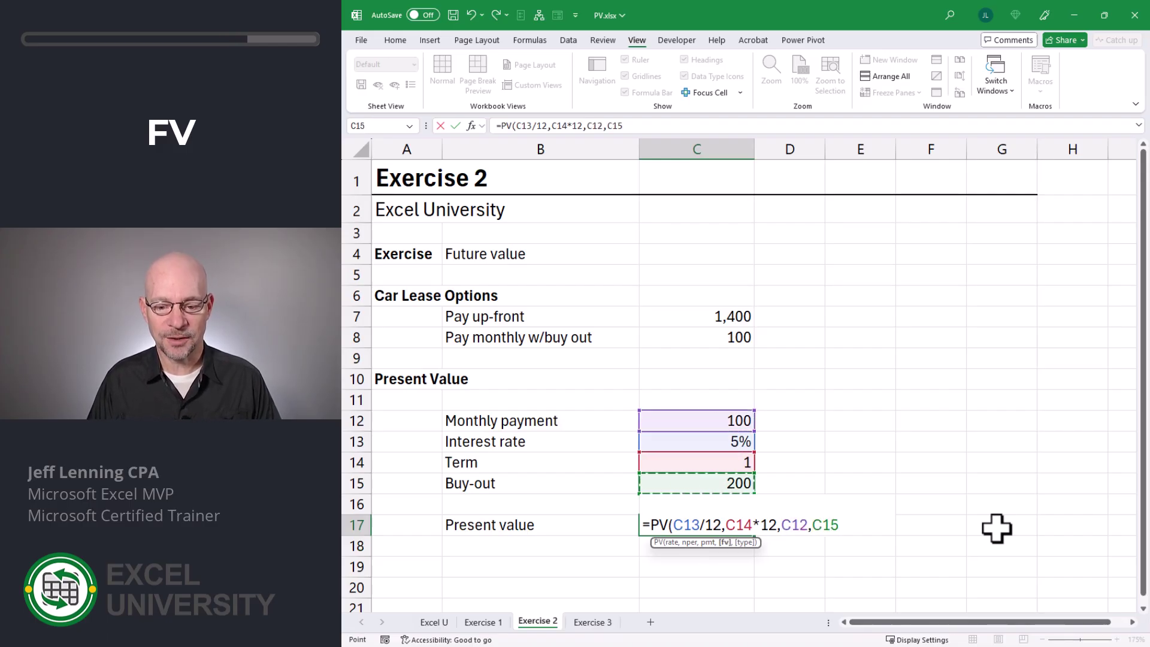
pyautogui.write(')')
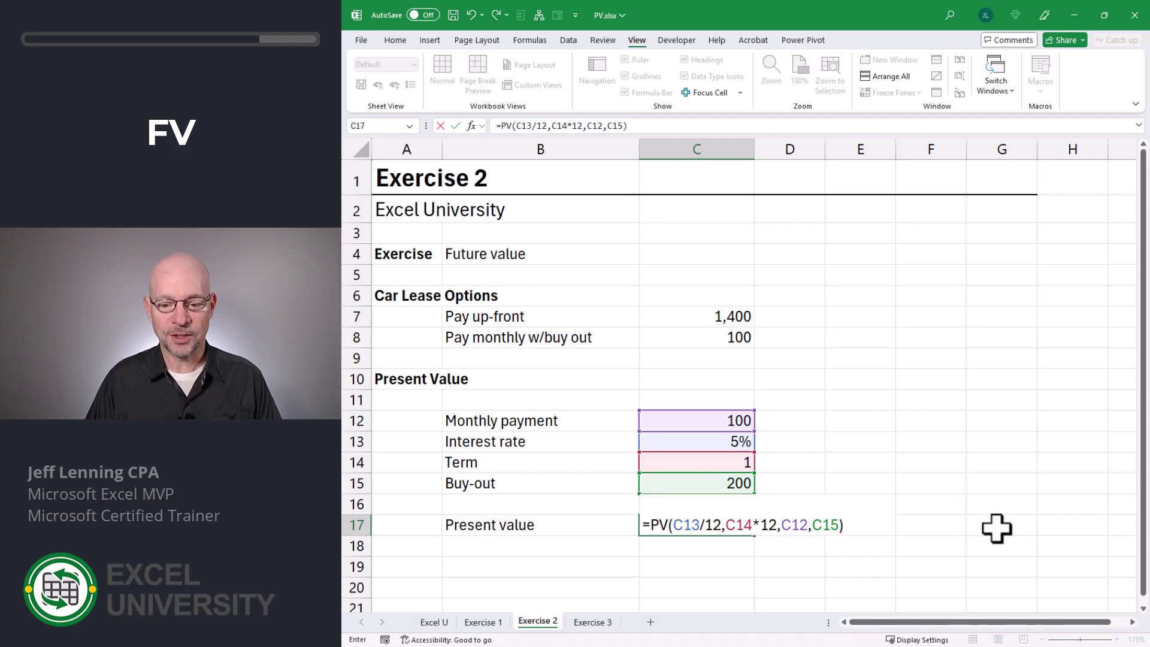
pyautogui.press('Return')
pyautogui.press('Up')
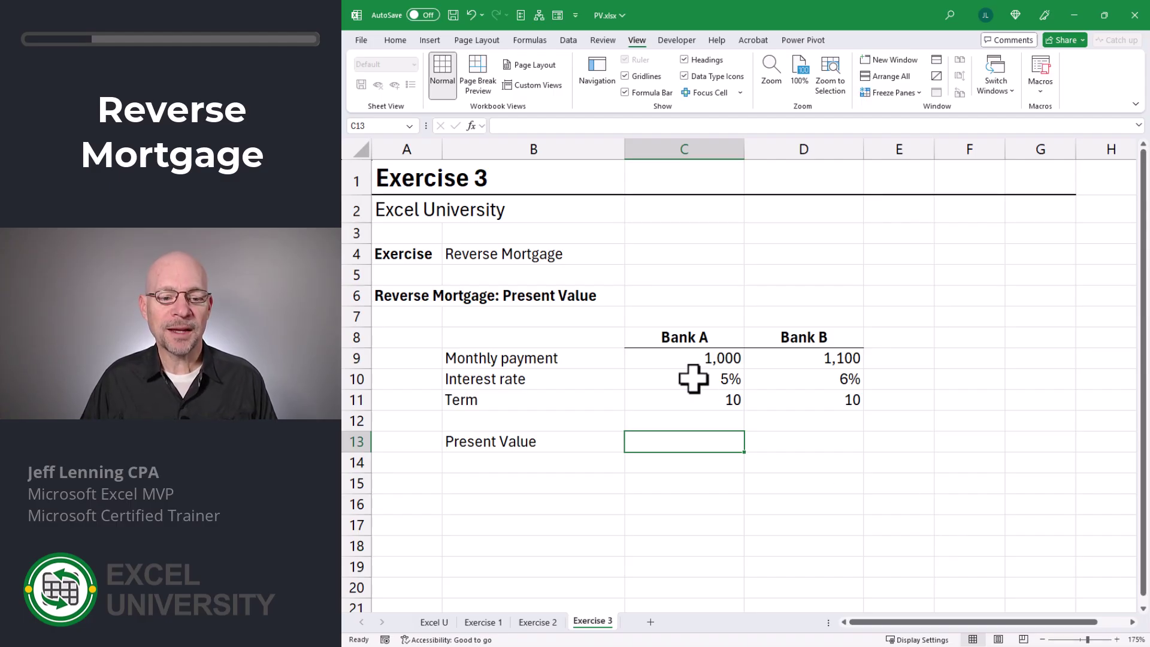
pyautogui.click(693, 358)
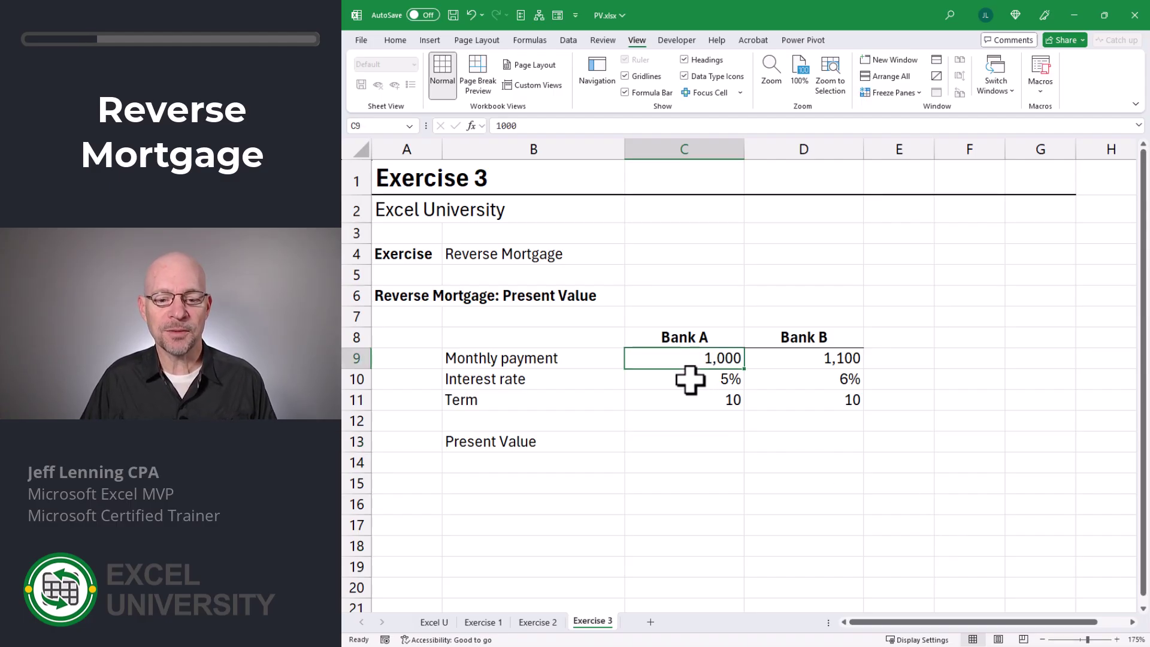
pyautogui.click(689, 379)
pyautogui.click(688, 399)
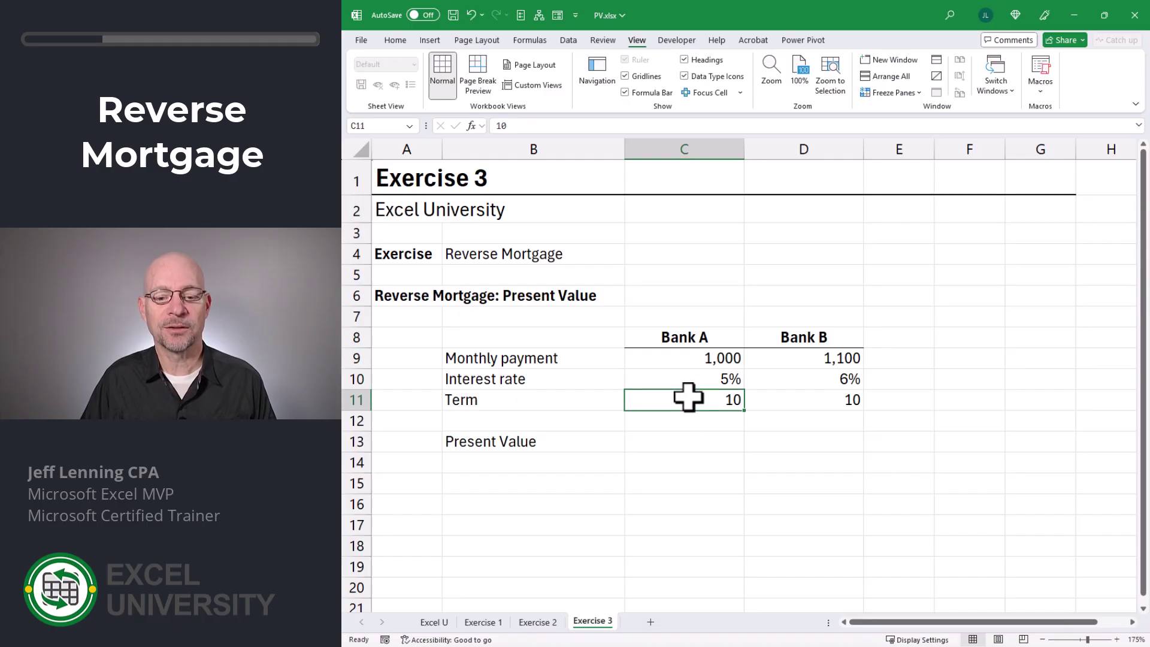
pyautogui.click(792, 358)
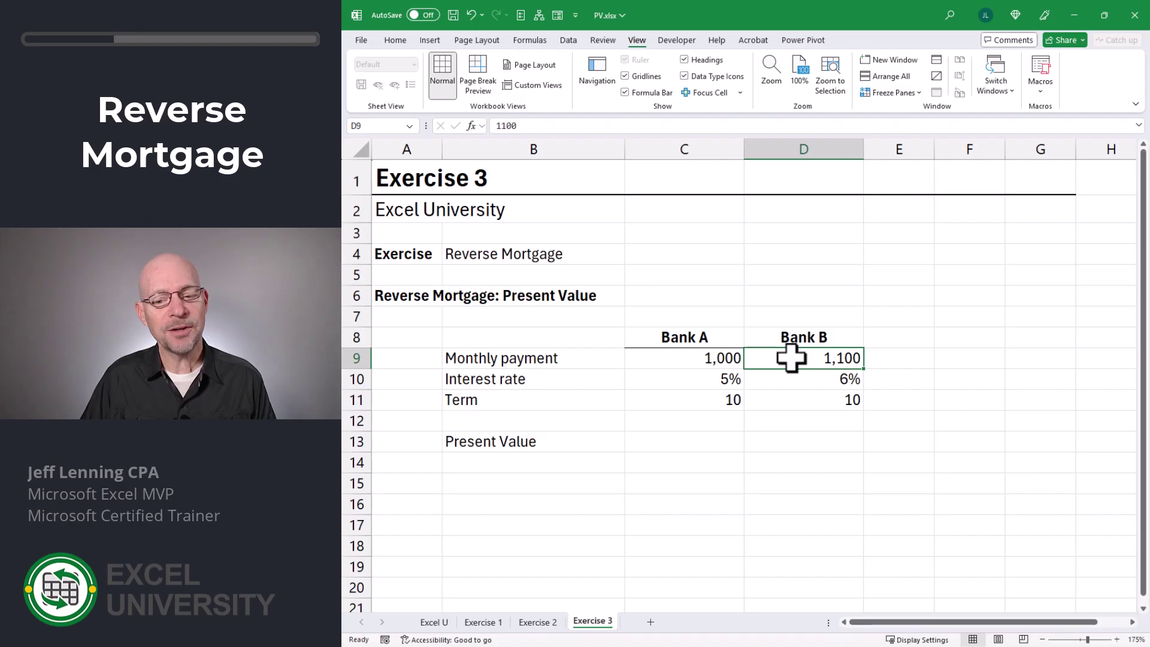
pyautogui.click(791, 376)
pyautogui.click(803, 399)
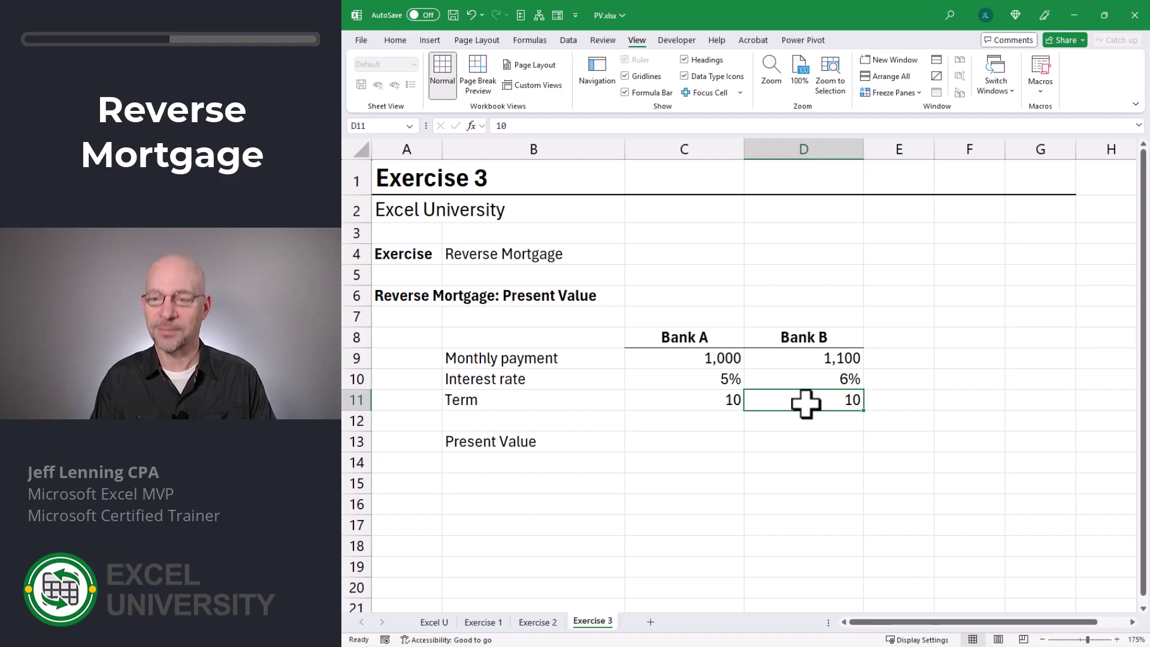
# Enter =PV(C10/12,C11*12,C9) in C13 for Bank A, giving ($94,281.35).
pyautogui.press('Down')
pyautogui.press('Down')
pyautogui.press('Left')
pyautogui.write('=pv')
pyautogui.press('Tab')
pyautogui.press('Up')
pyautogui.press('Up')
pyautogui.press('Up')
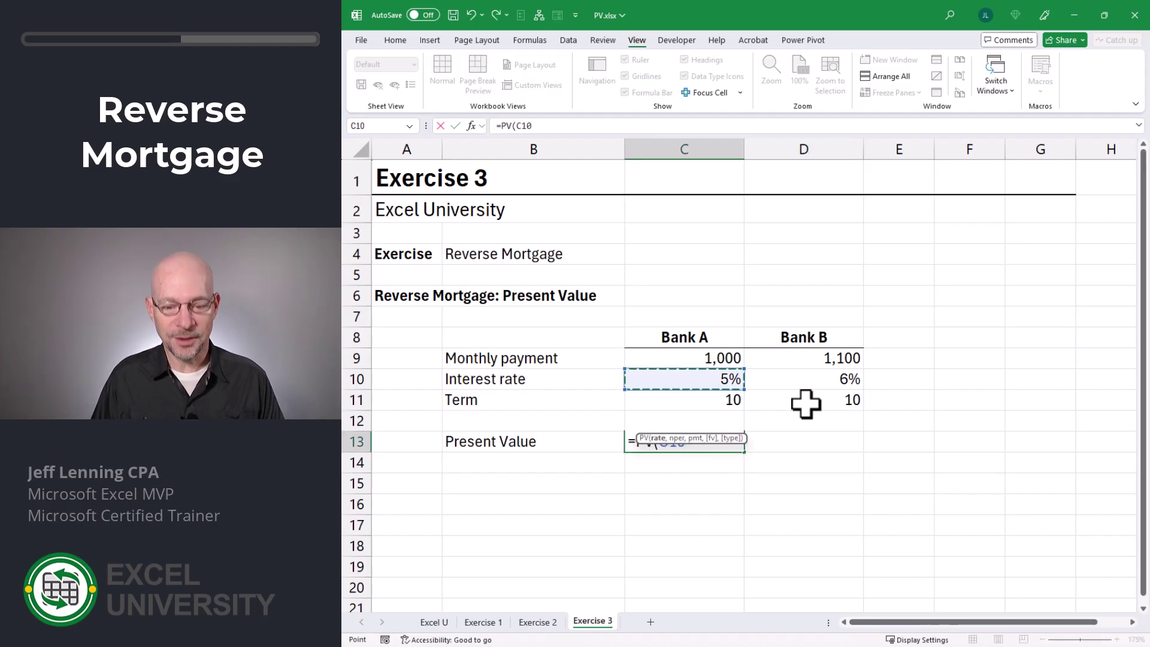
pyautogui.write('/12,')
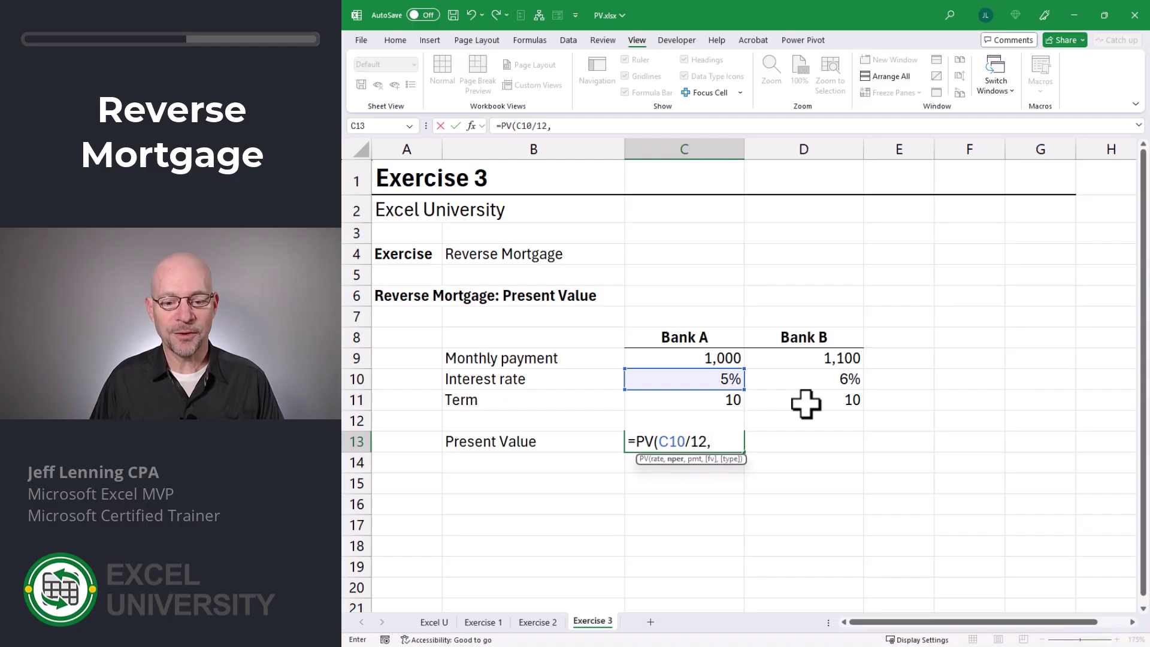
pyautogui.press('Up')
pyautogui.press('Up')
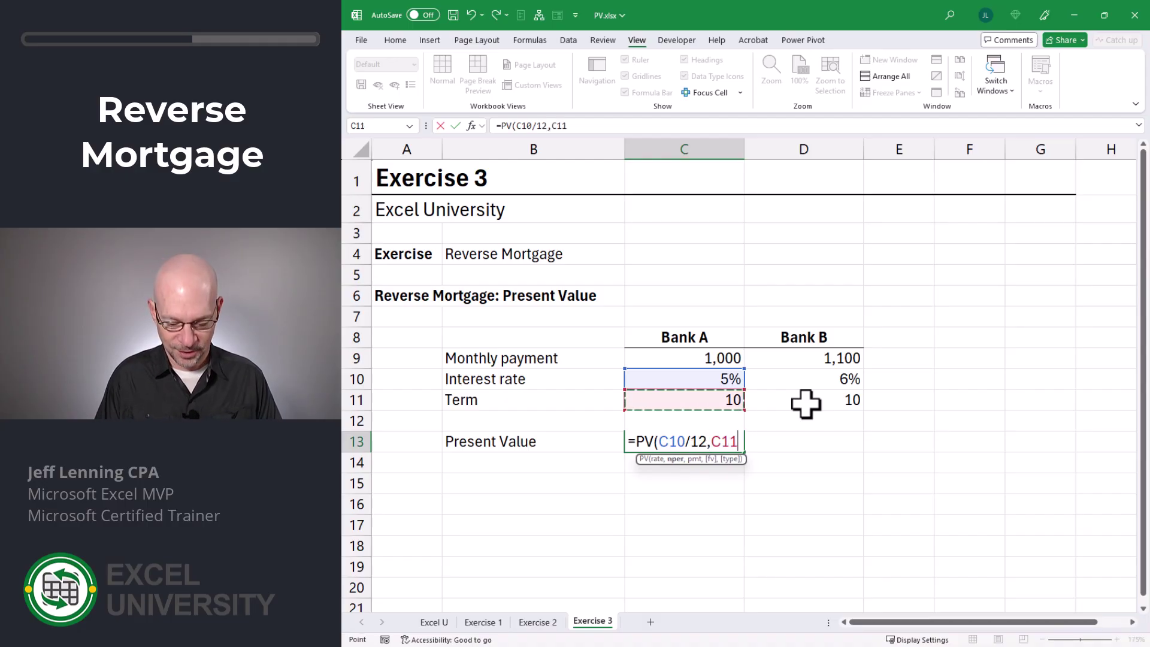
pyautogui.write('*12,')
pyautogui.press('Up')
pyautogui.press('Up')
pyautogui.press('Up')
pyautogui.press('Up')
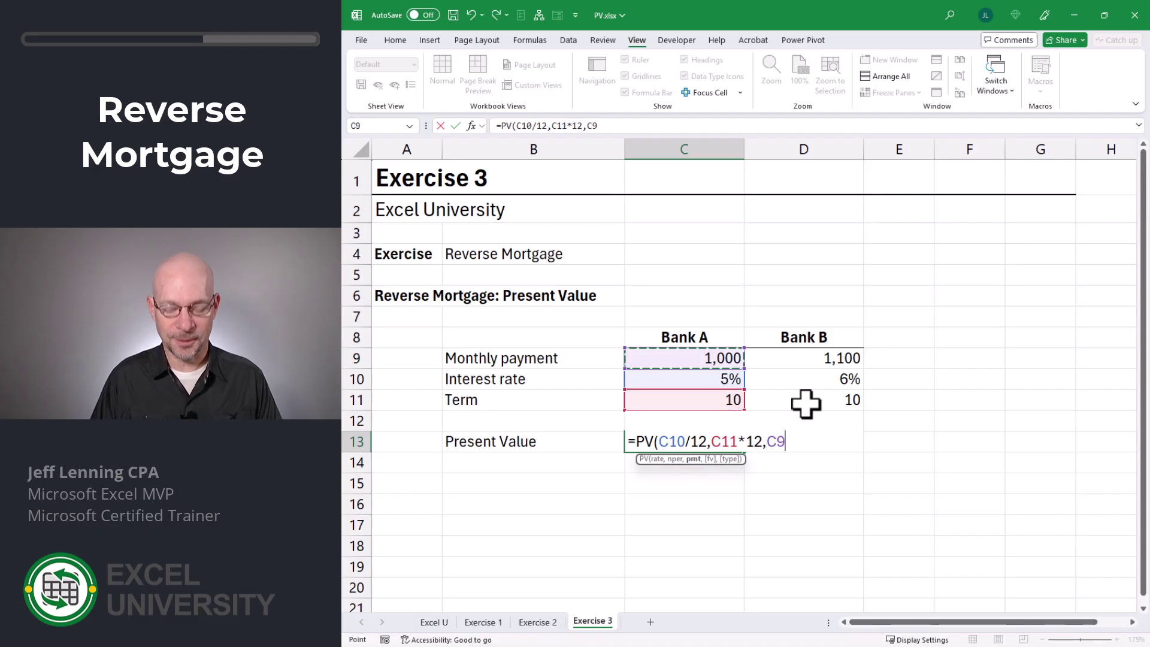
pyautogui.write(')')
pyautogui.press('Return')
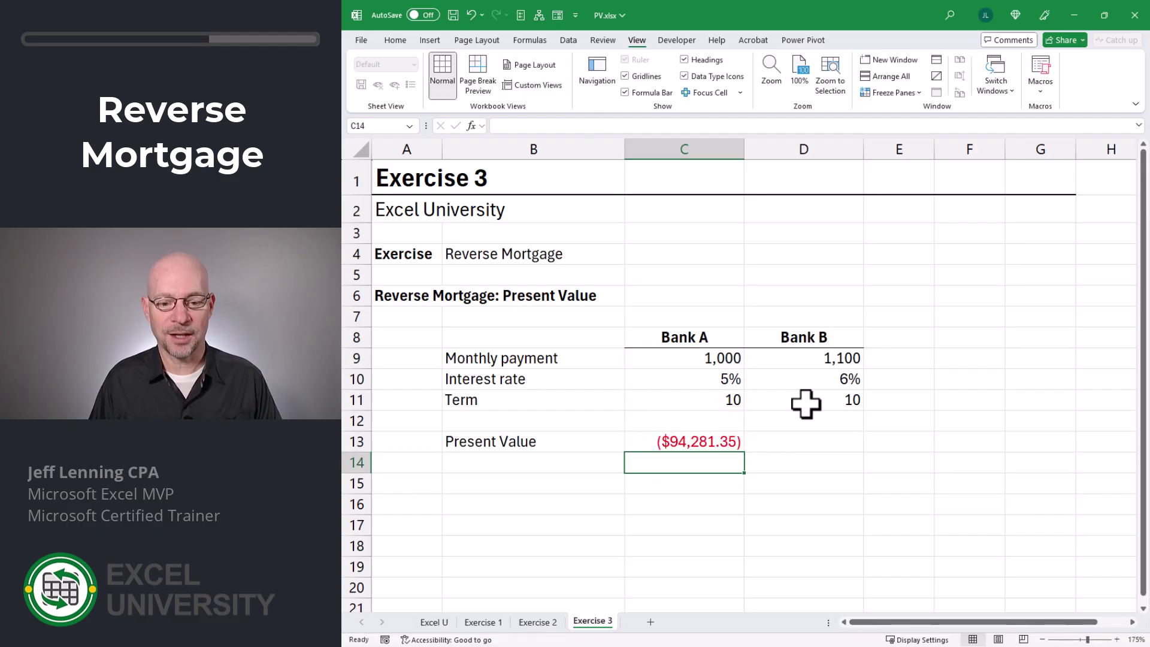
# Copy the Bank A PV formula into D13 for Bank B, giving ($99,080.80).
pyautogui.press('Up')
pyautogui.hotkey('ctrl', 'c')
pyautogui.press('Right')
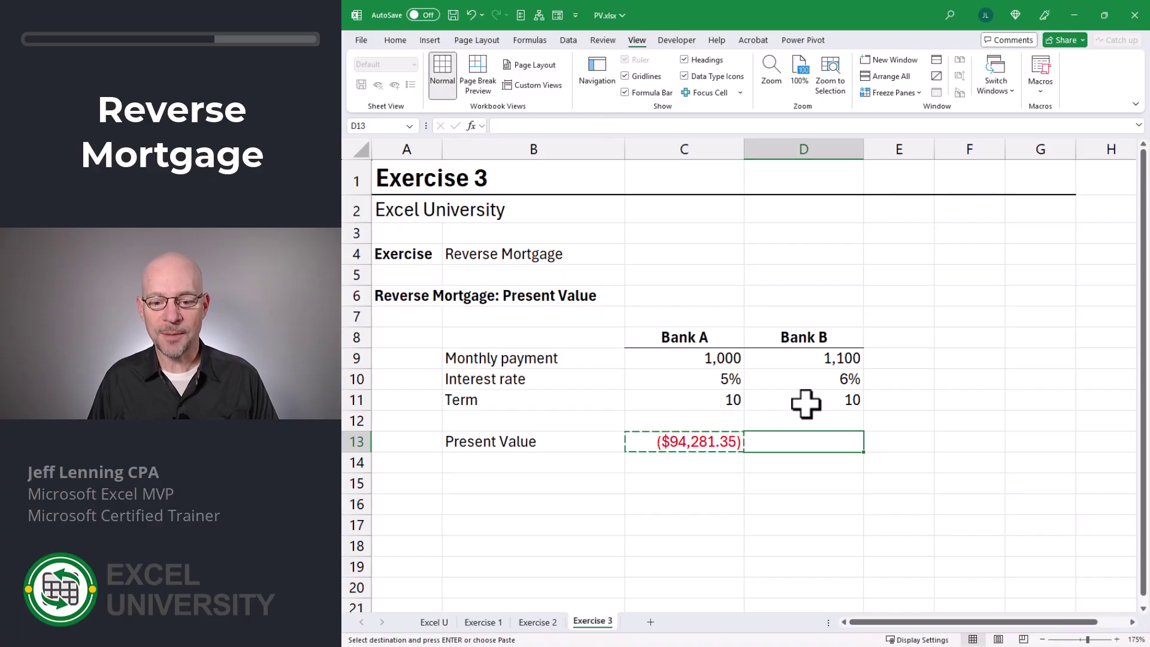
pyautogui.hotkey('ctrl', 'v')
pyautogui.press('Escape')
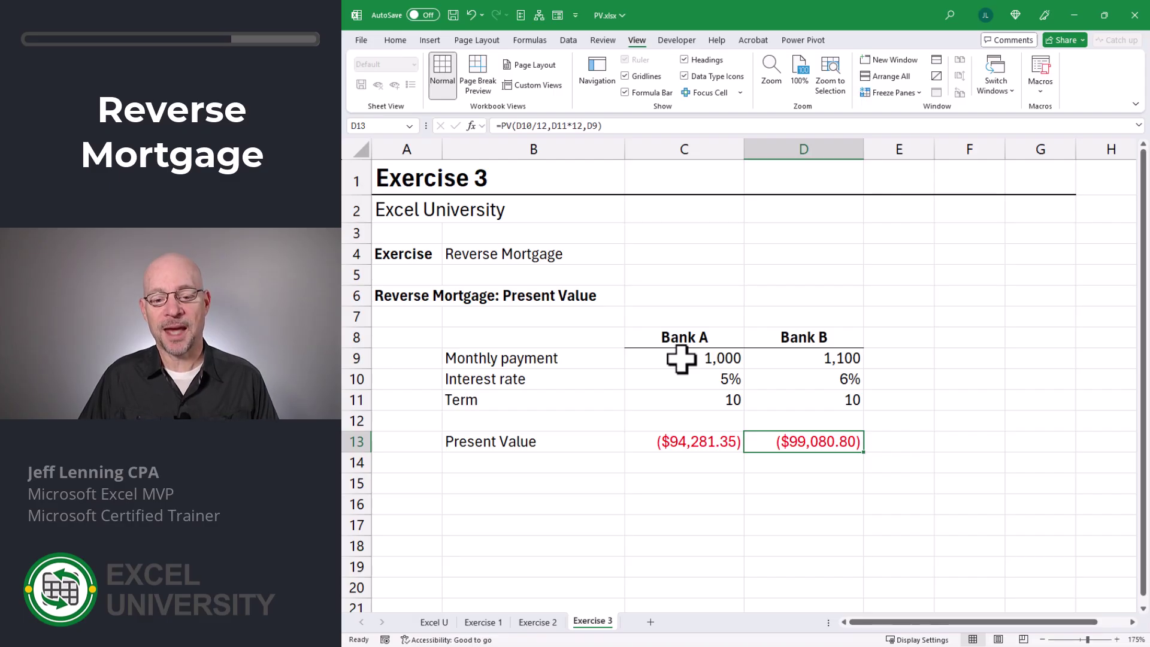
# Verify the Bank A and Bank B formulas reference their own payment, rate and term.
pyautogui.click(680, 442)
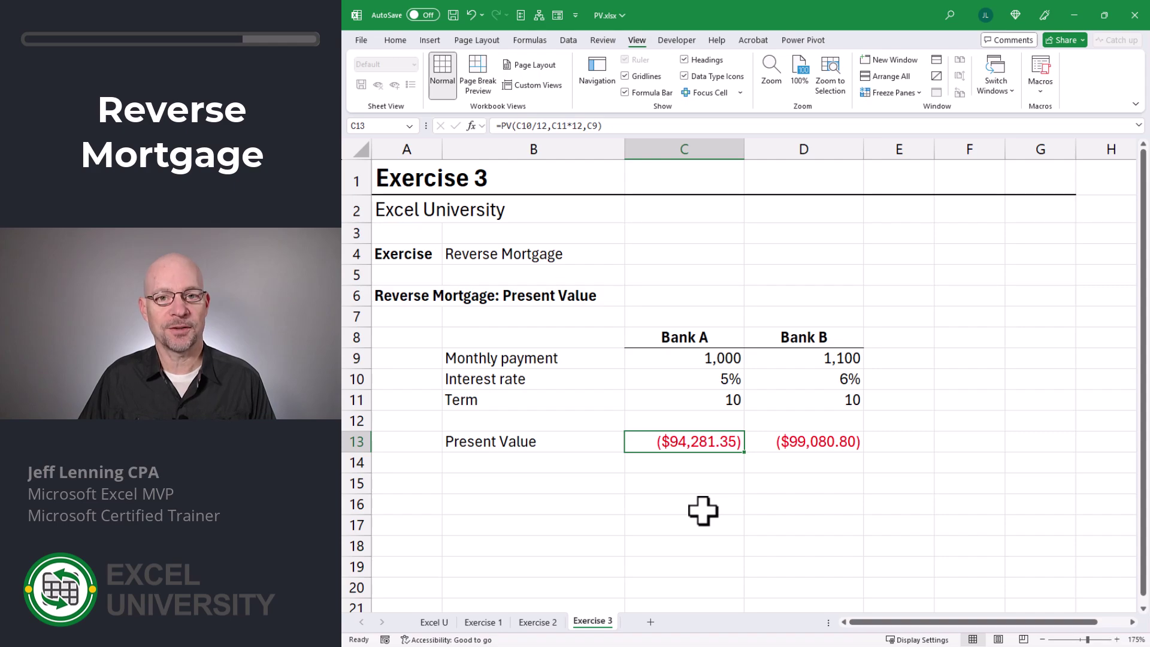
pyautogui.click(803, 355)
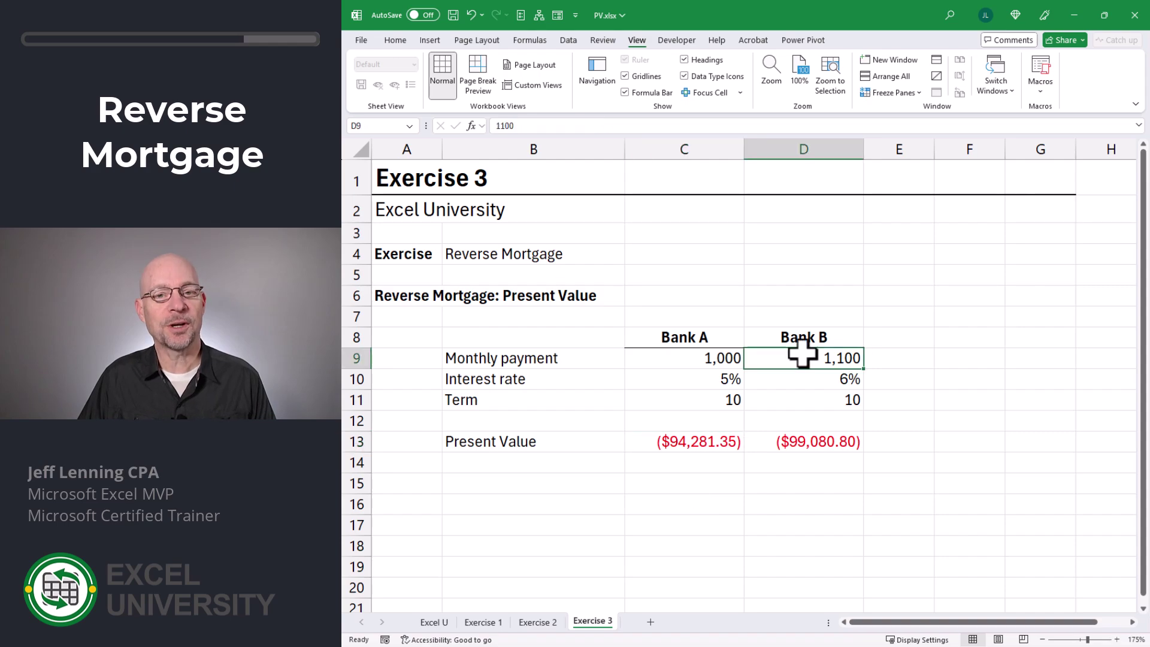
pyautogui.click(809, 442)
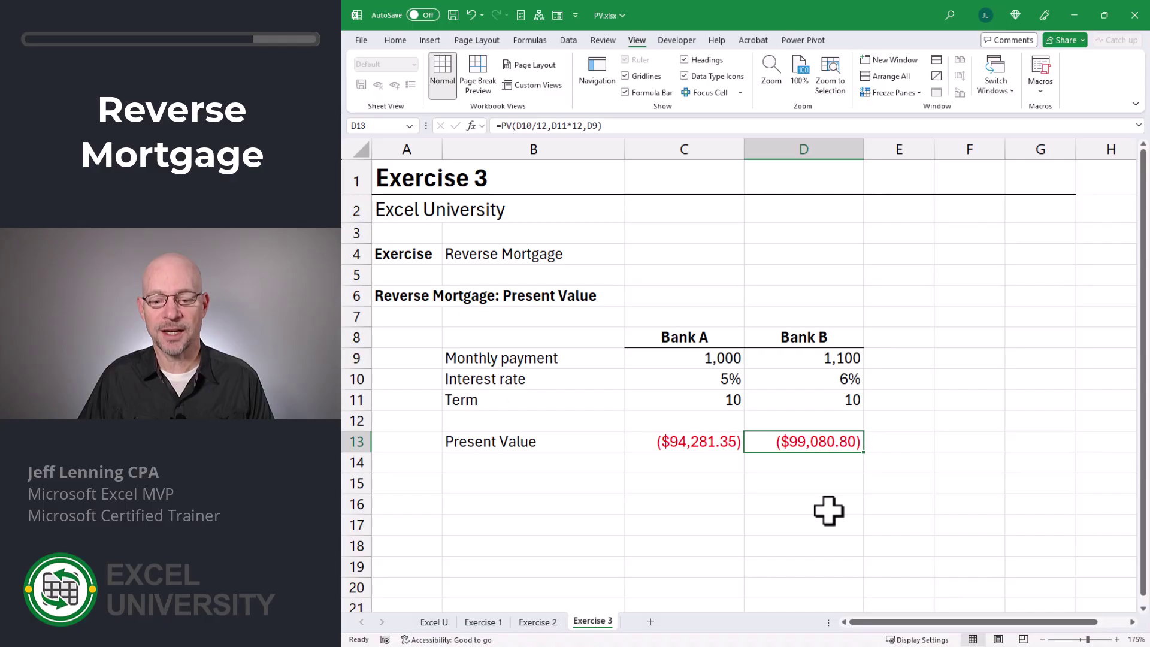
pyautogui.press('Down')
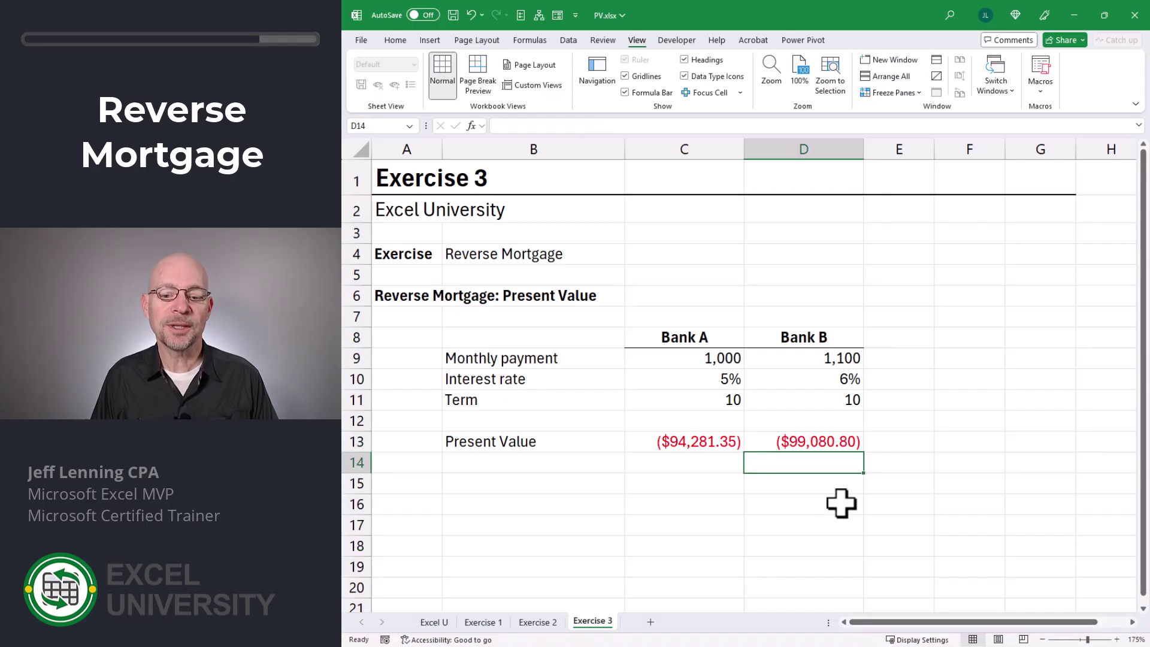